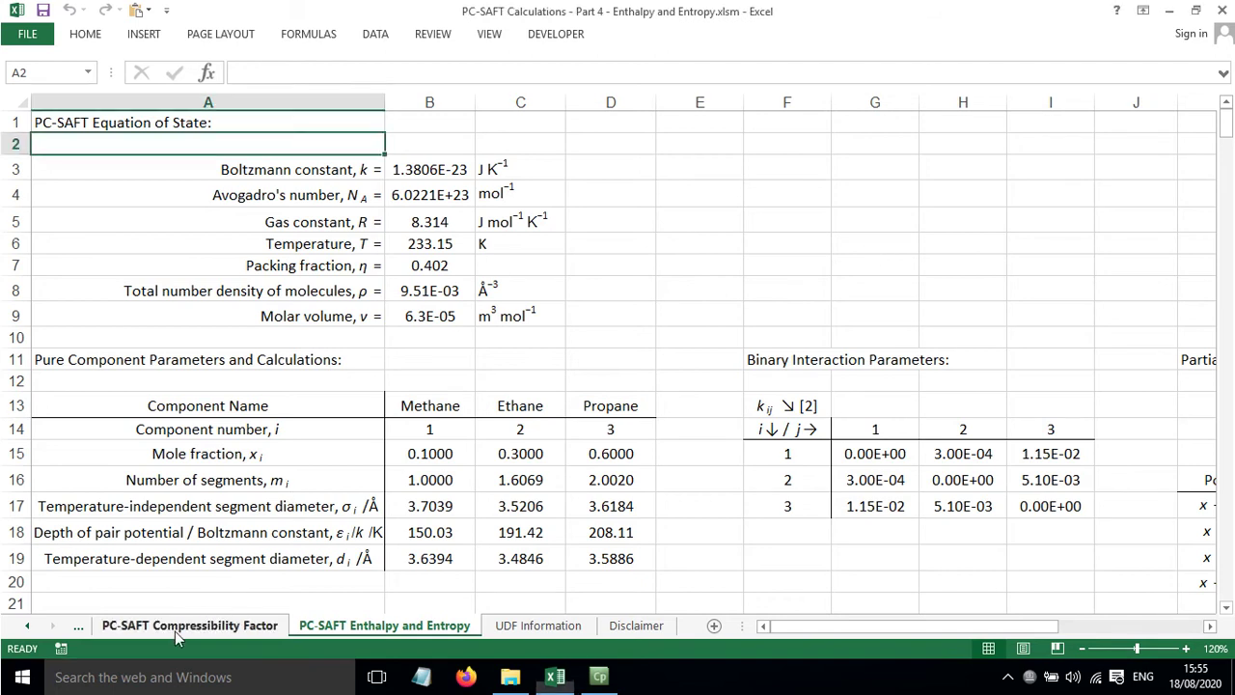
Go to the PC-SAFT Compressibility Factor sheet and check the Z result of 1.64049719
click(222, 631)
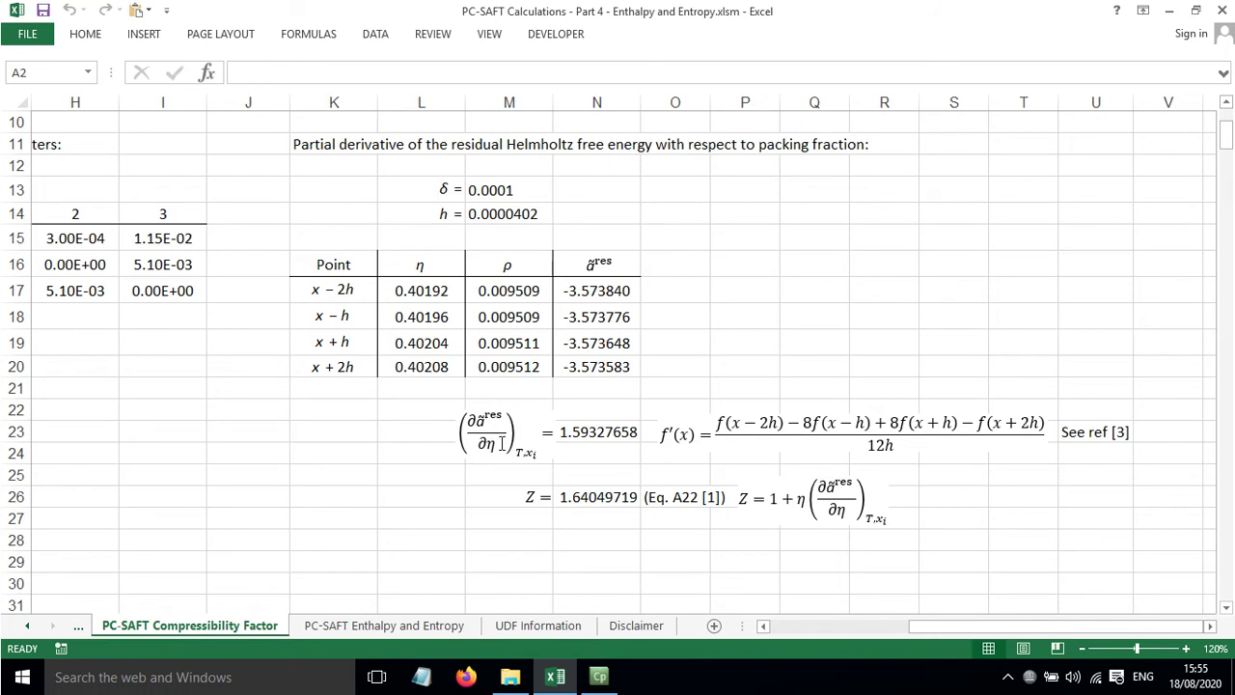
click(515, 494)
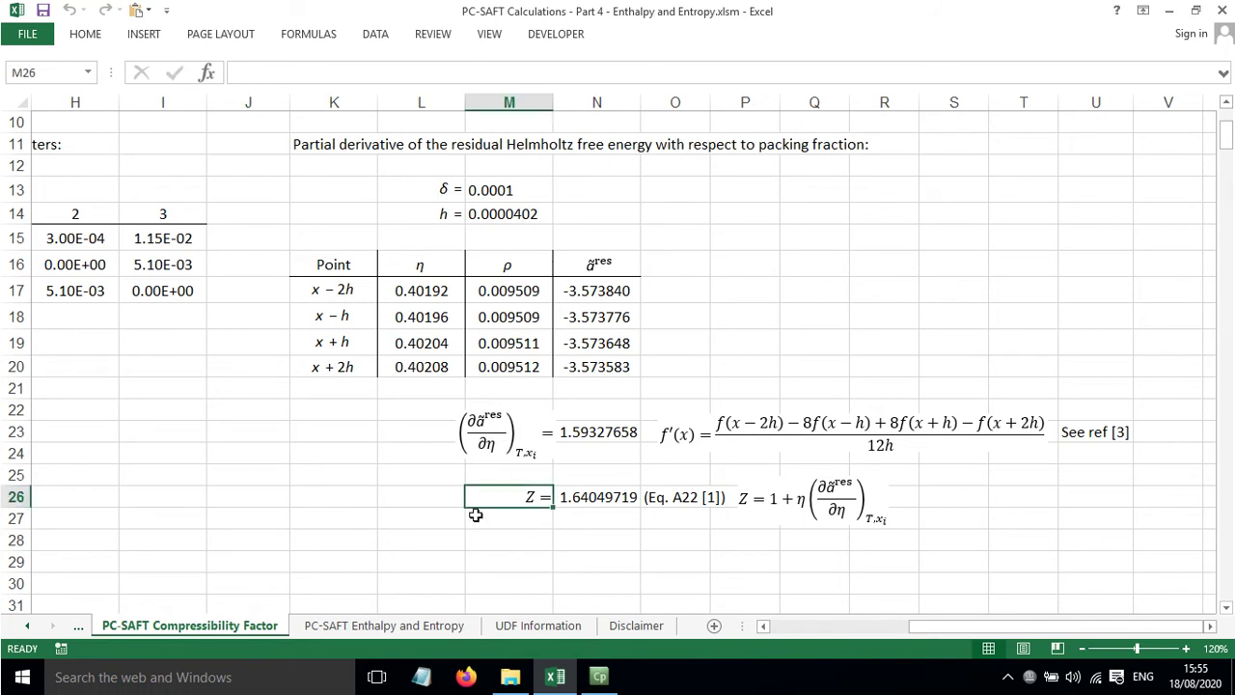
click(509, 521)
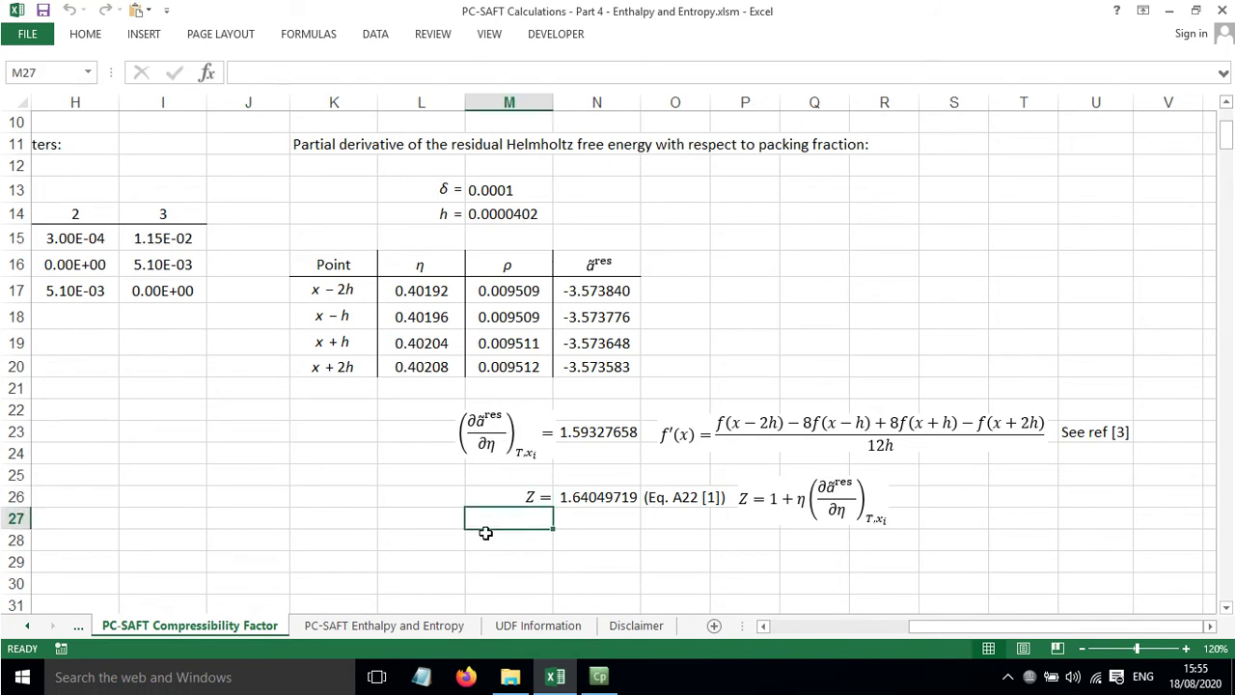
Move to the PC-SAFT Enthalpy and Entropy sheet's temperature-derivative table showing 0.03342412
click(408, 629)
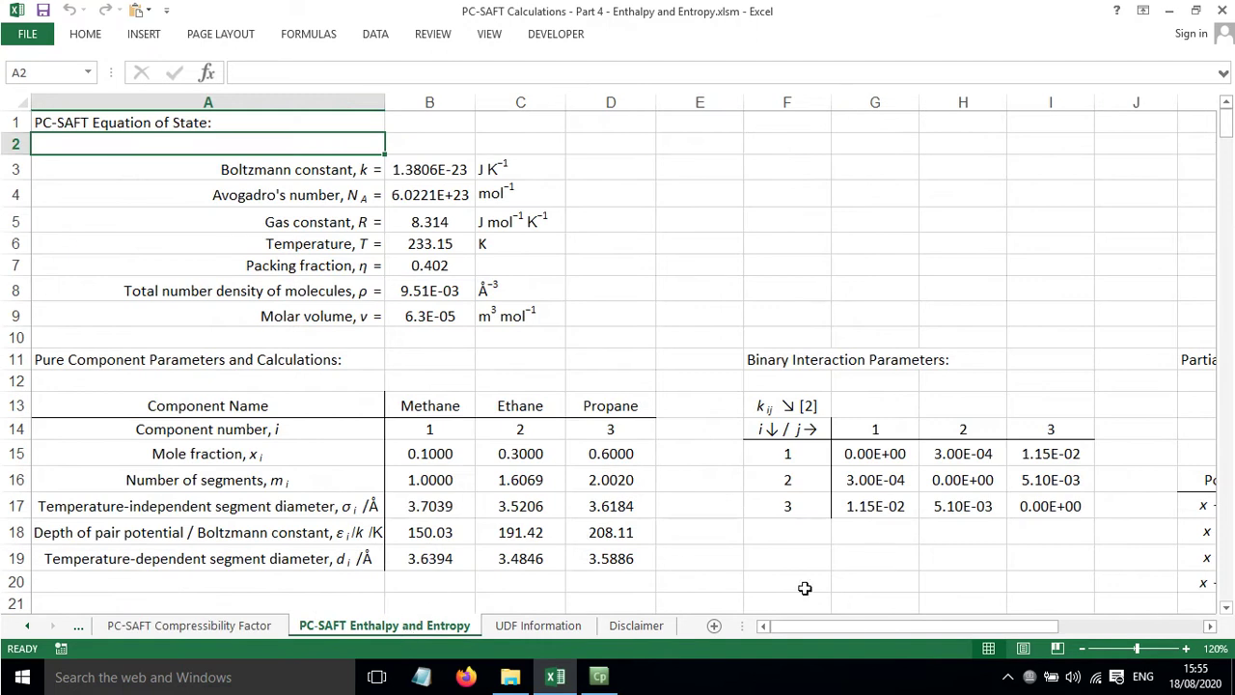
drag(847, 622, 989, 631)
scroll(886, 471, down, 2)
scroll(885, 470, down, 2)
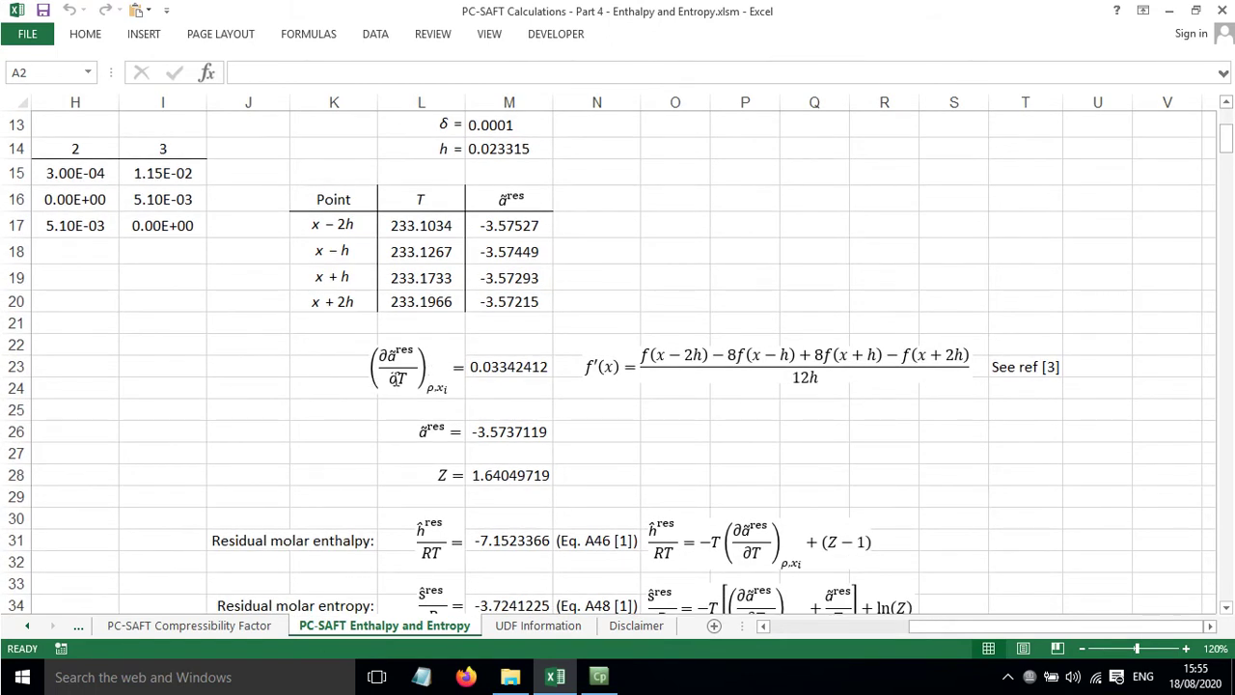
scroll(613, 306, up, 1)
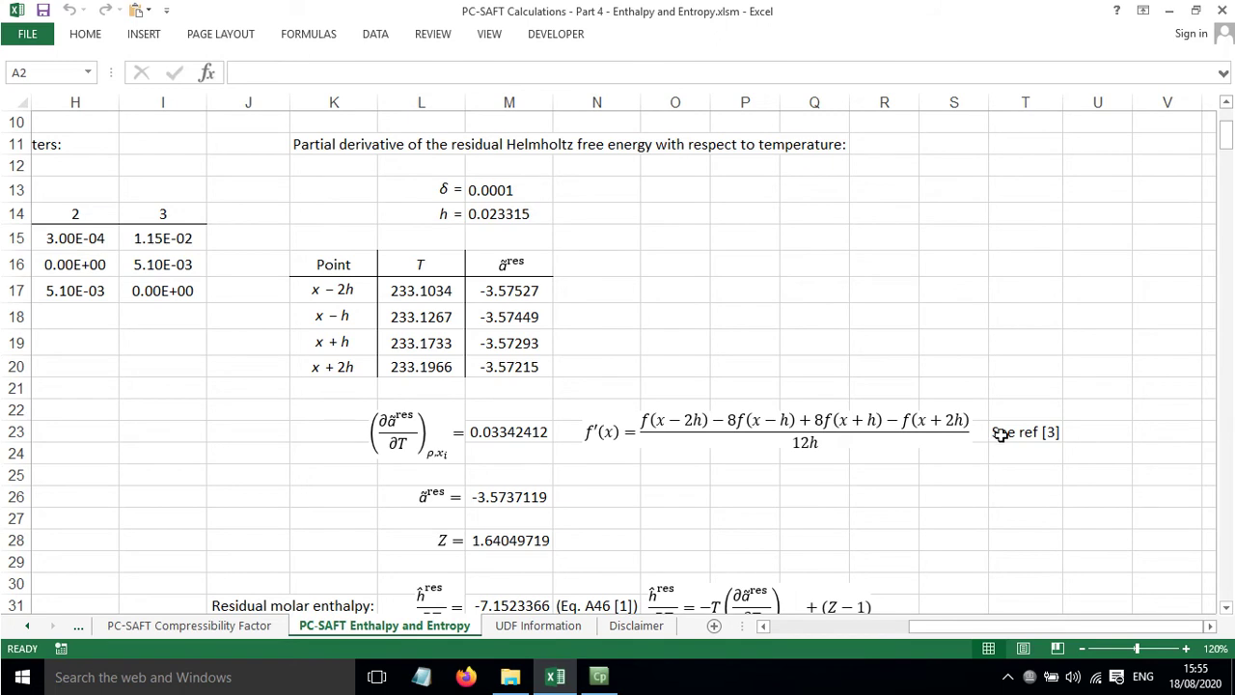
click(998, 435)
click(729, 346)
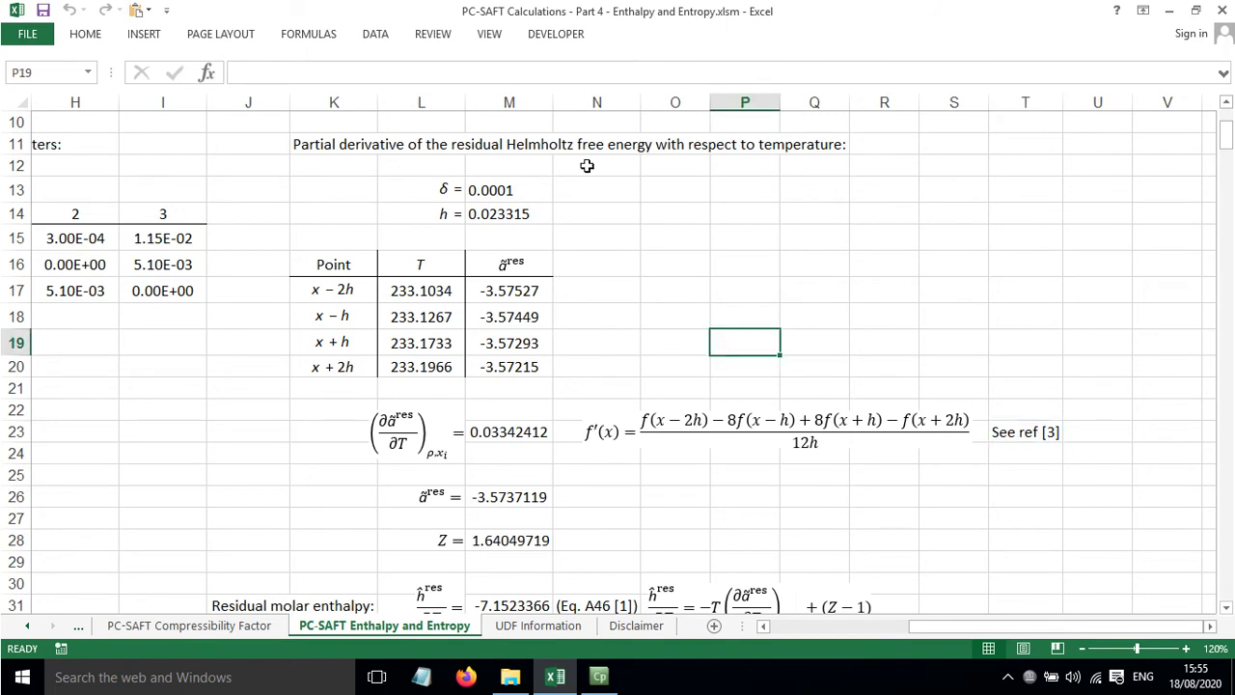
drag(356, 274, 546, 367)
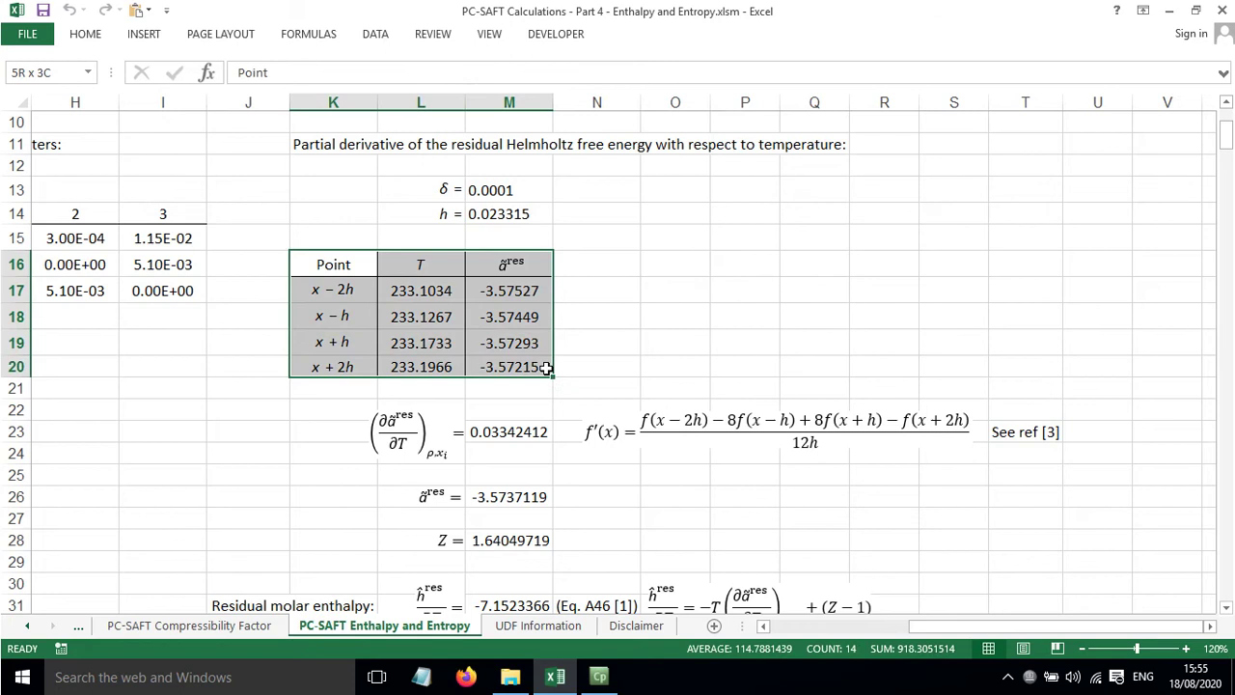
click(546, 367)
click(336, 291)
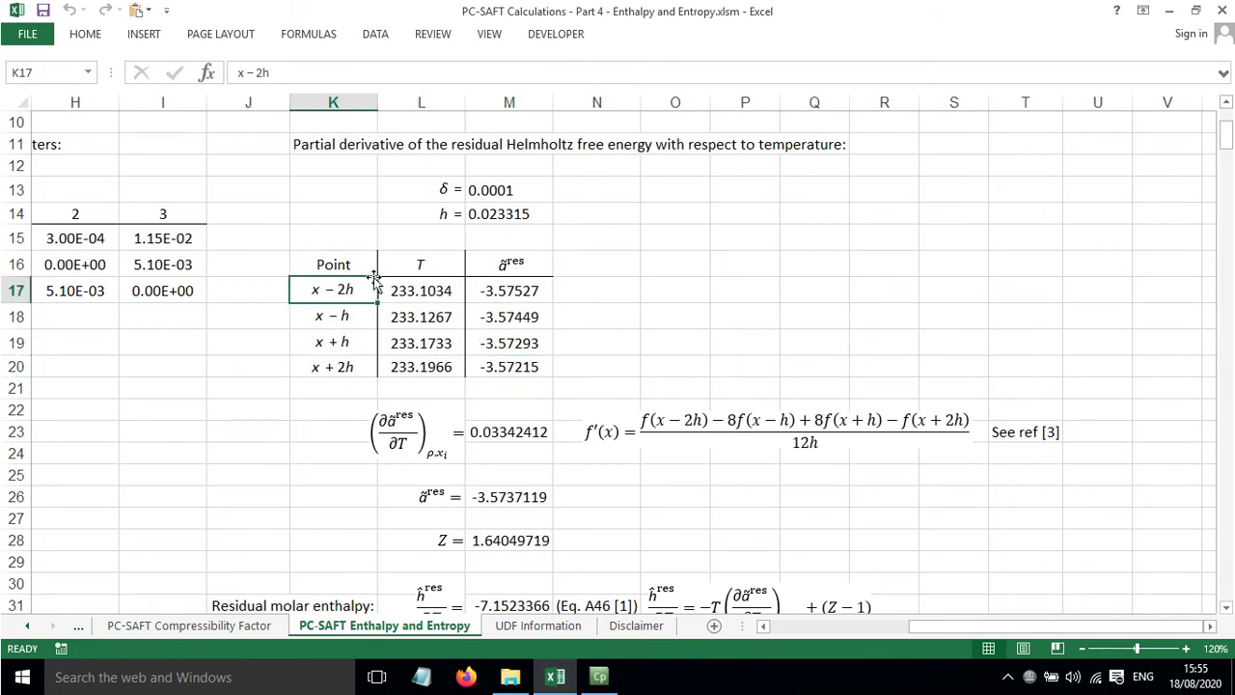
click(411, 290)
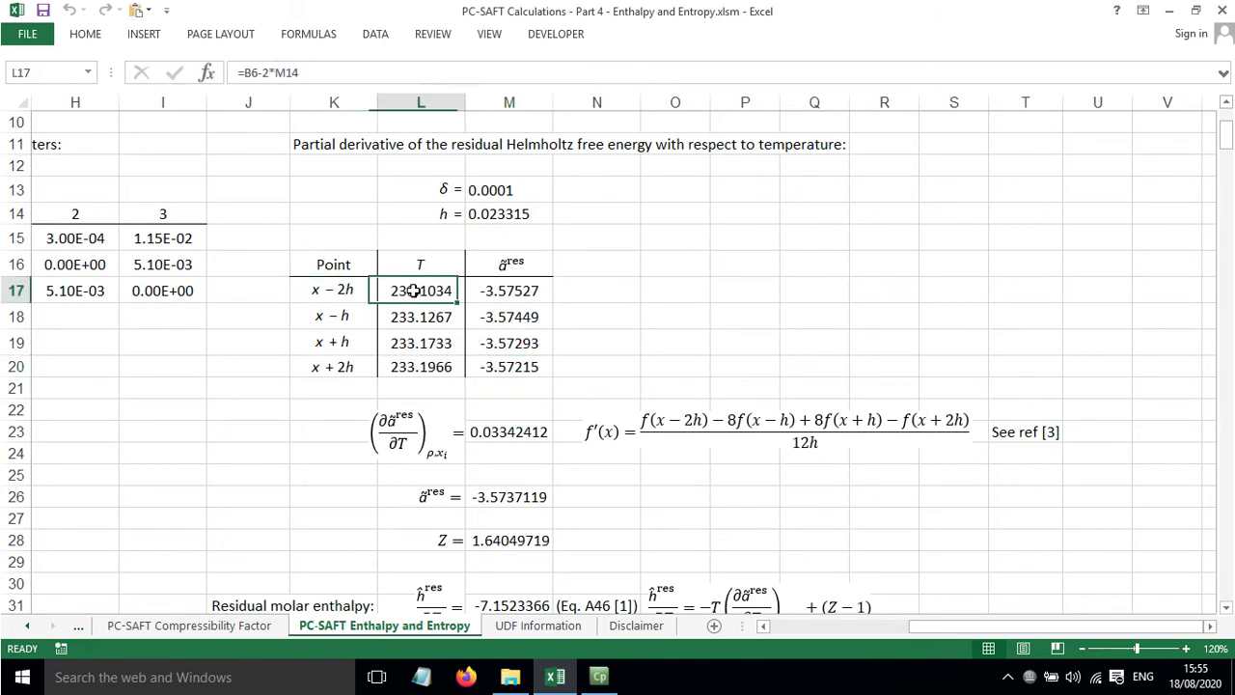
double_click(414, 290)
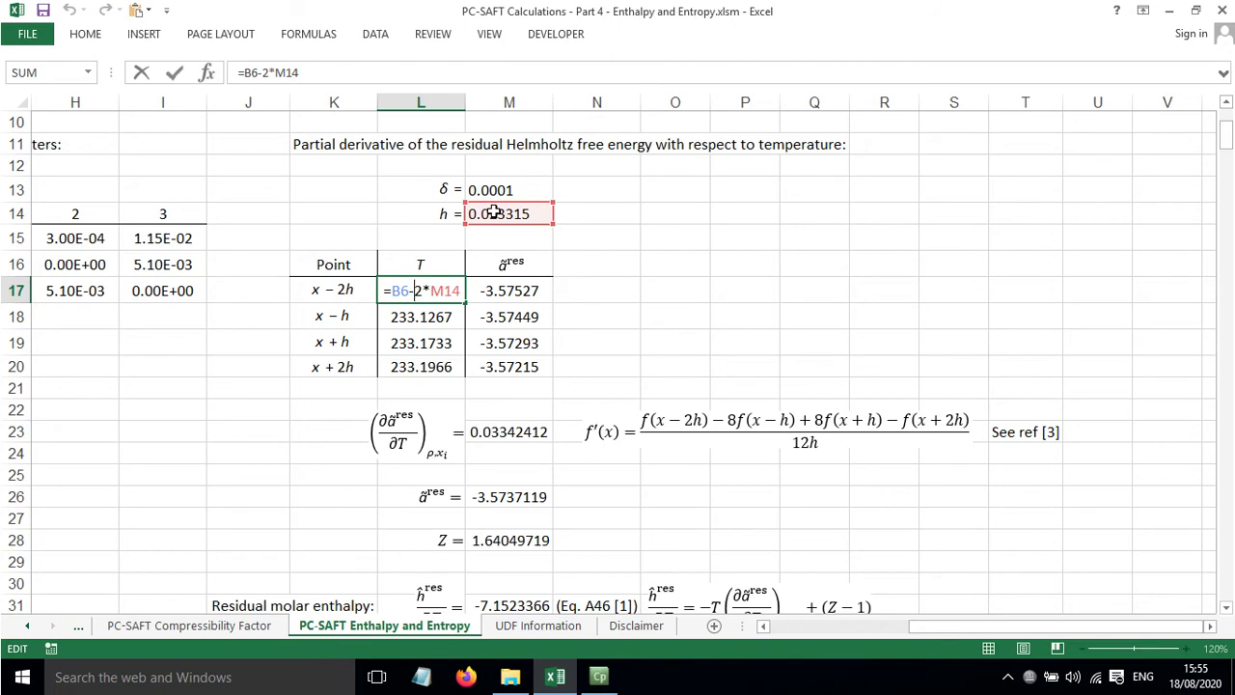
key(Escape)
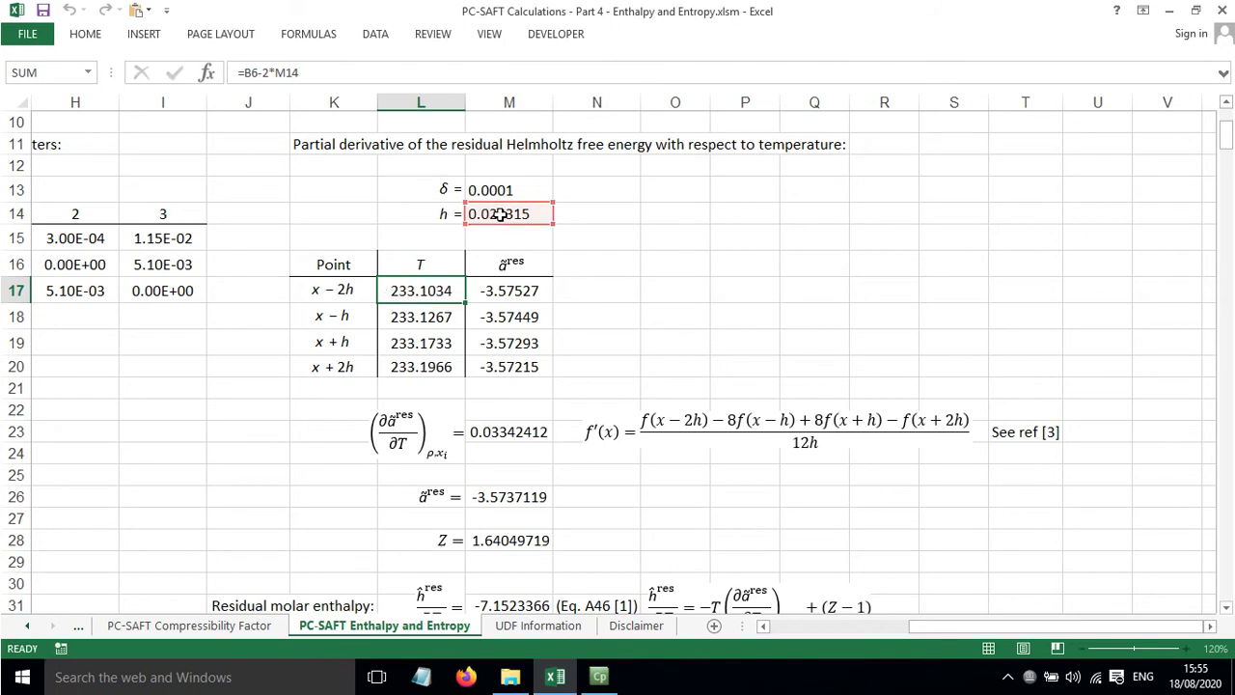
click(414, 313)
double_click(421, 317)
key(Escape)
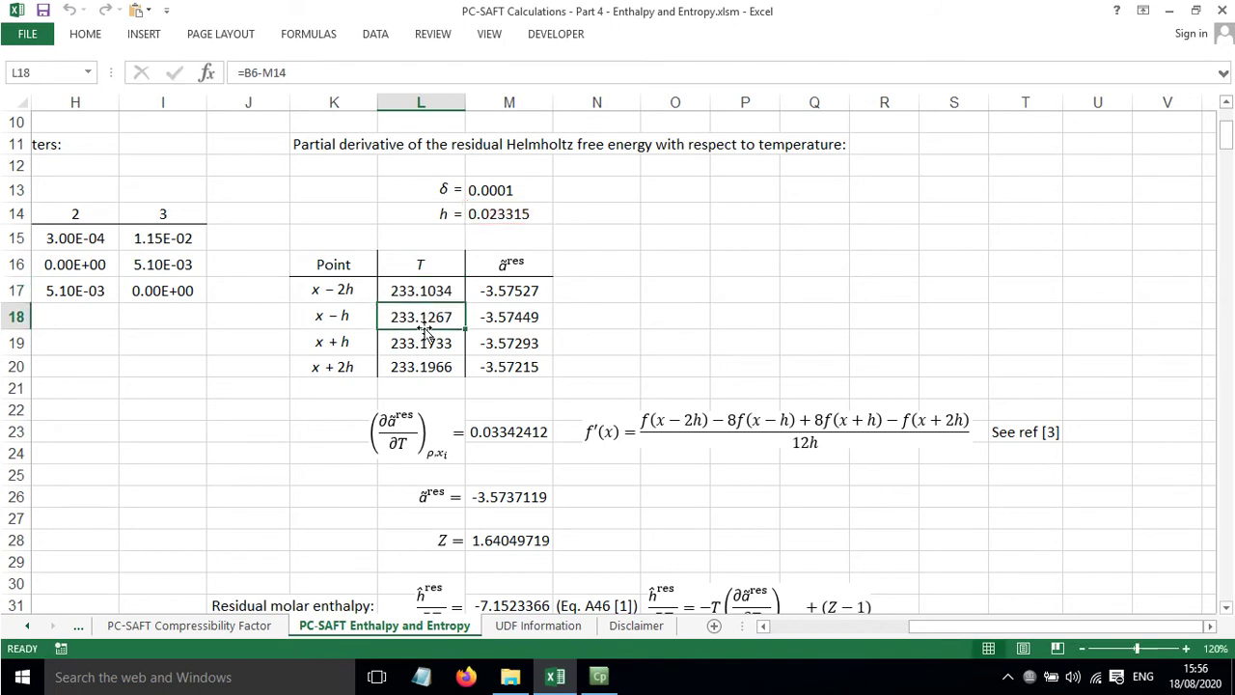
click(422, 342)
double_click(422, 343)
key(Escape)
click(430, 366)
double_click(431, 366)
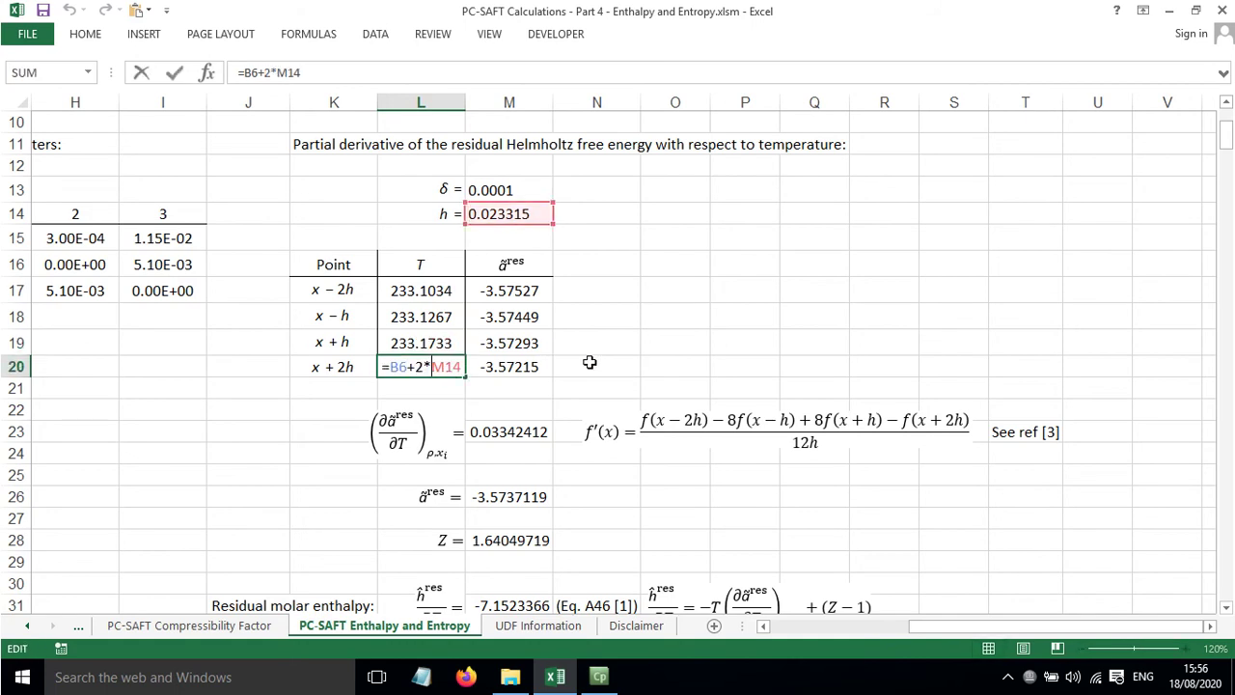
key(Escape)
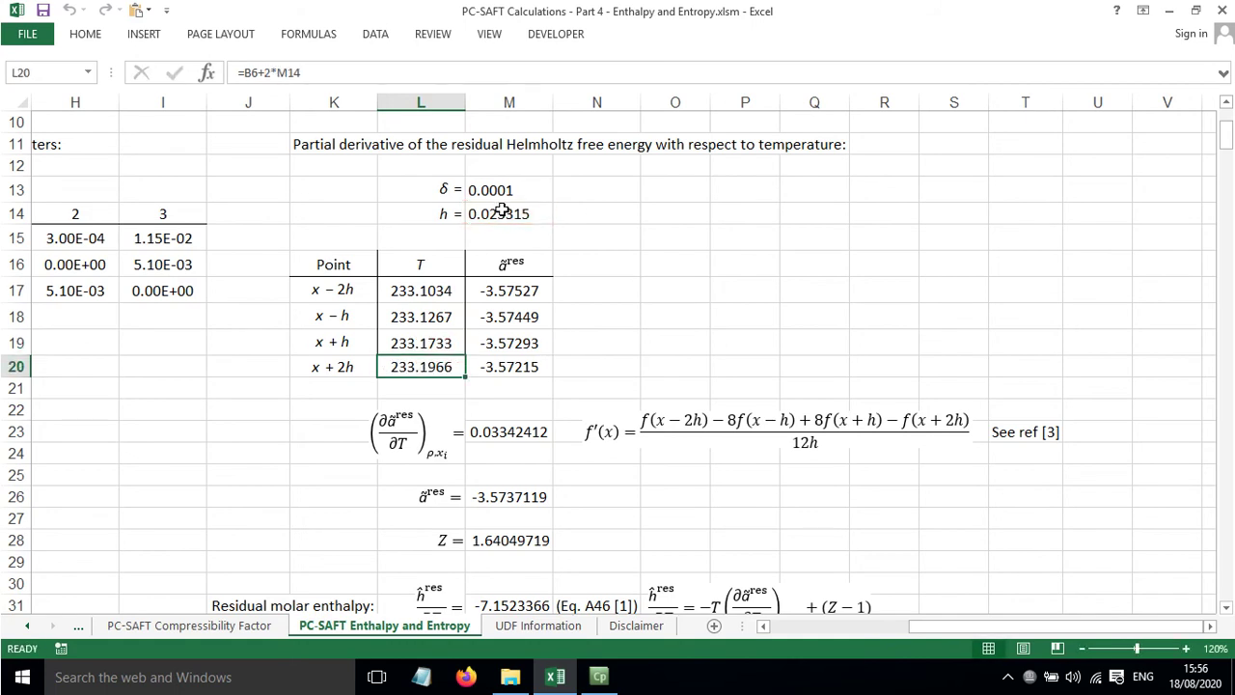
double_click(501, 208)
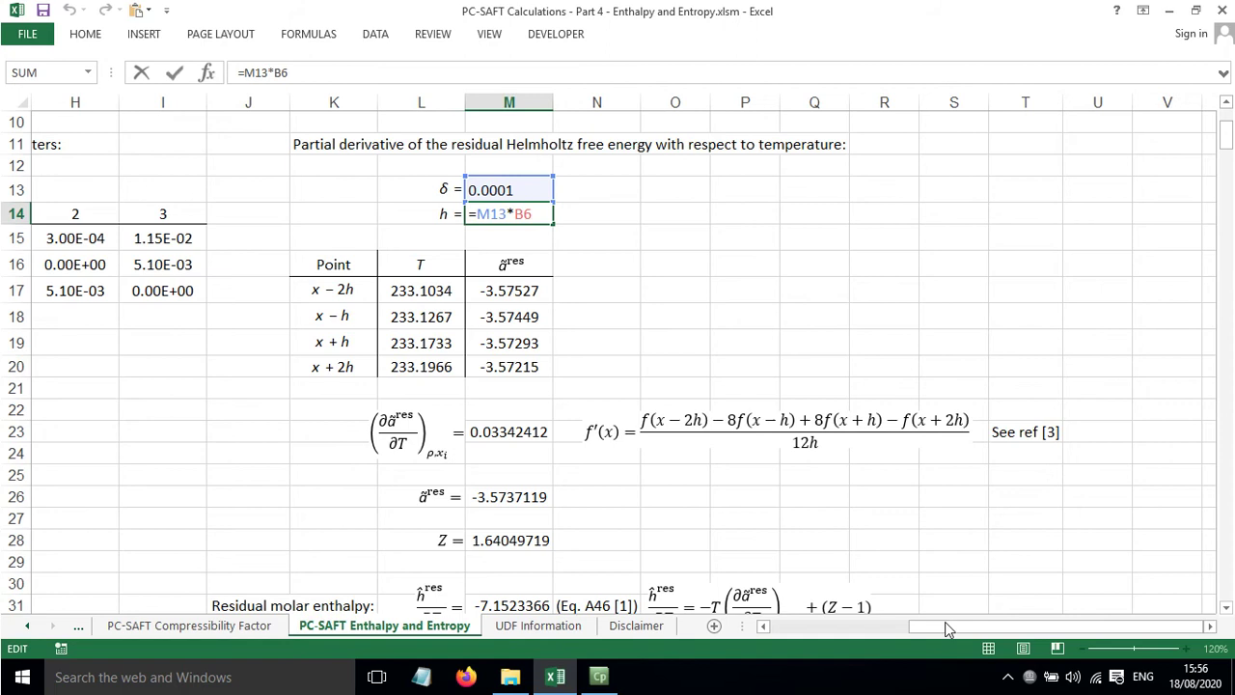
drag(949, 627, 876, 578)
scroll(563, 422, up, 3)
key(Escape)
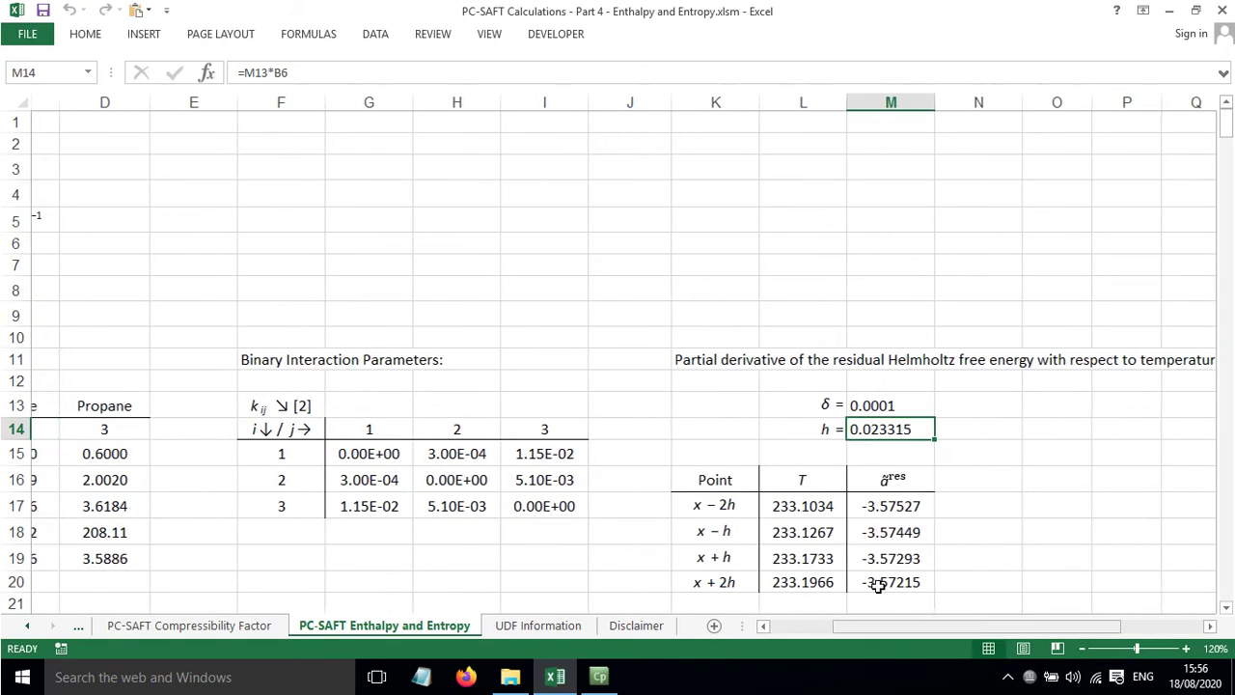
click(868, 405)
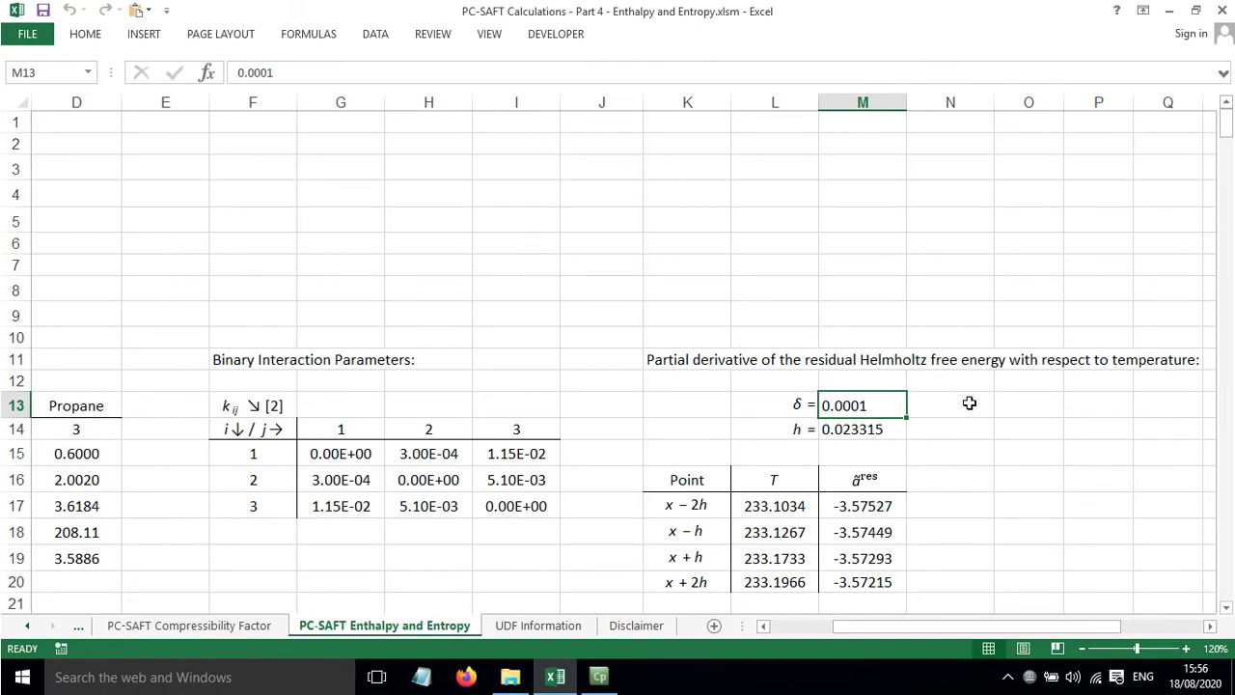
scroll(965, 402, down, 3)
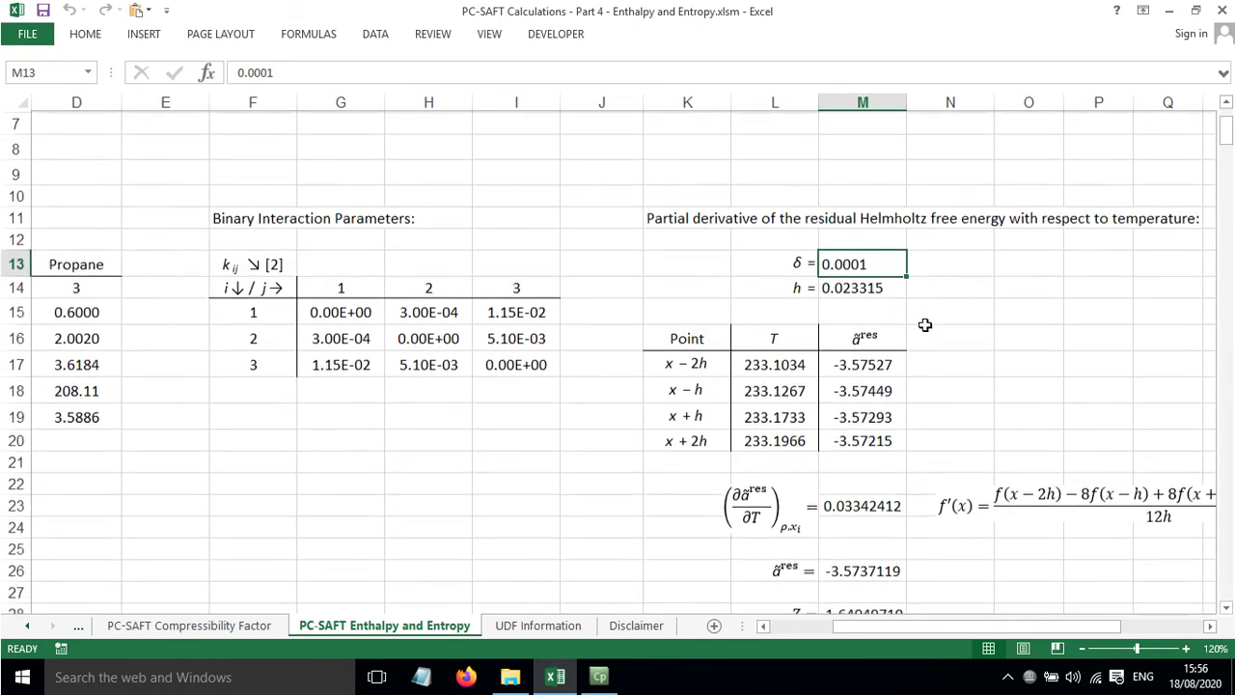
click(873, 291)
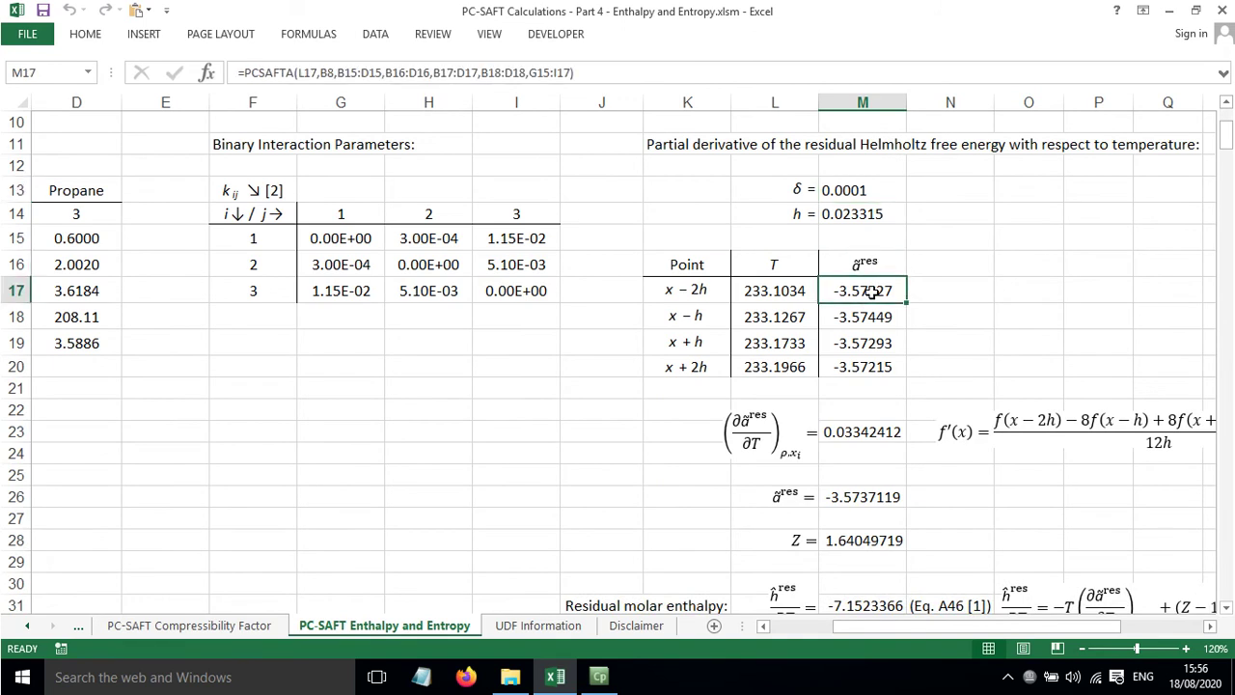
double_click(873, 292)
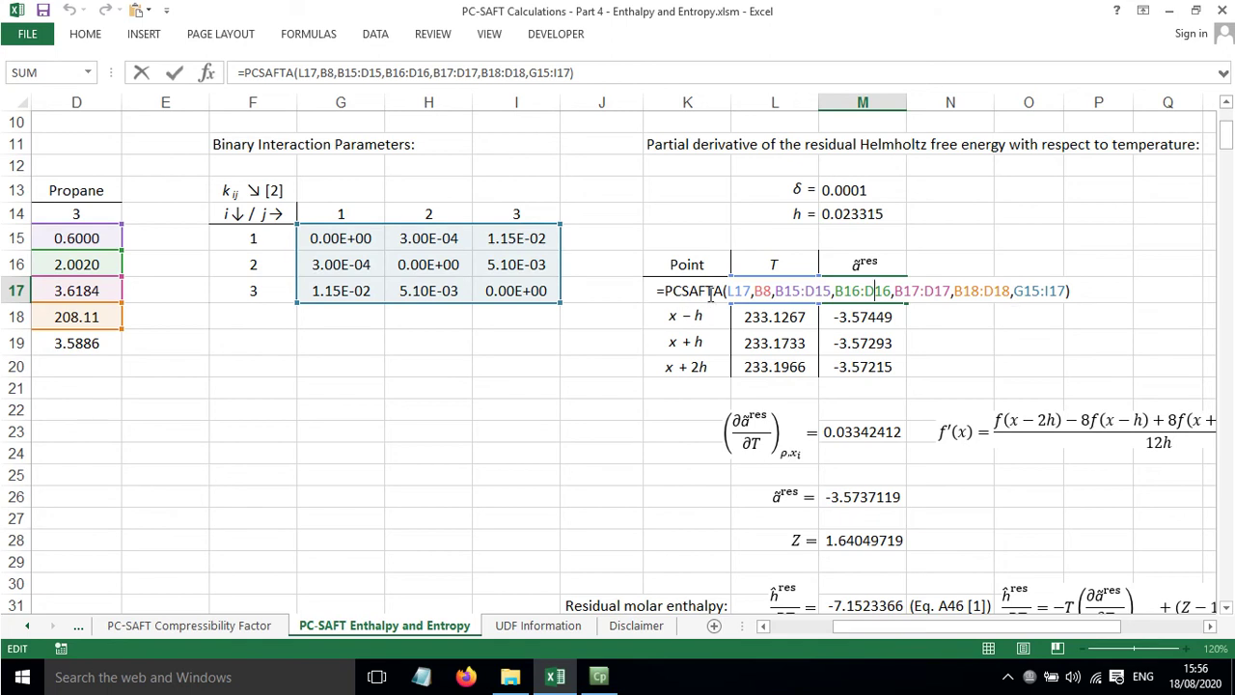
key(Escape)
click(771, 291)
click(770, 316)
click(768, 342)
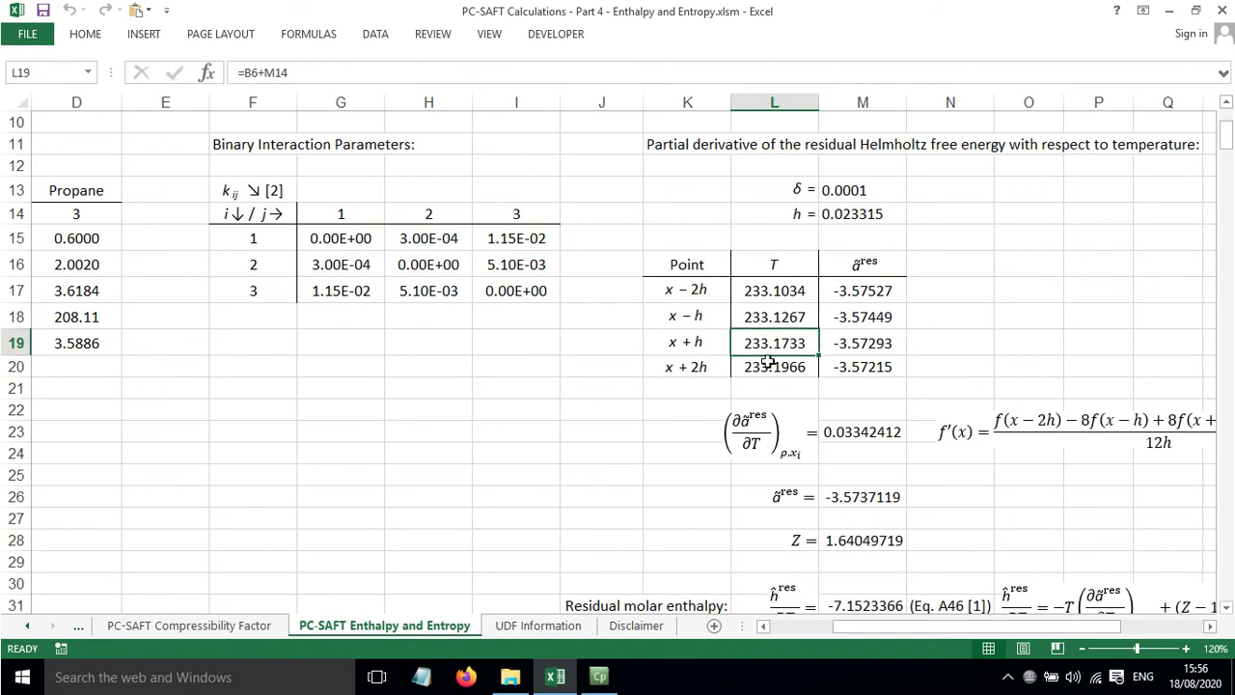
click(768, 362)
double_click(853, 289)
key(Escape)
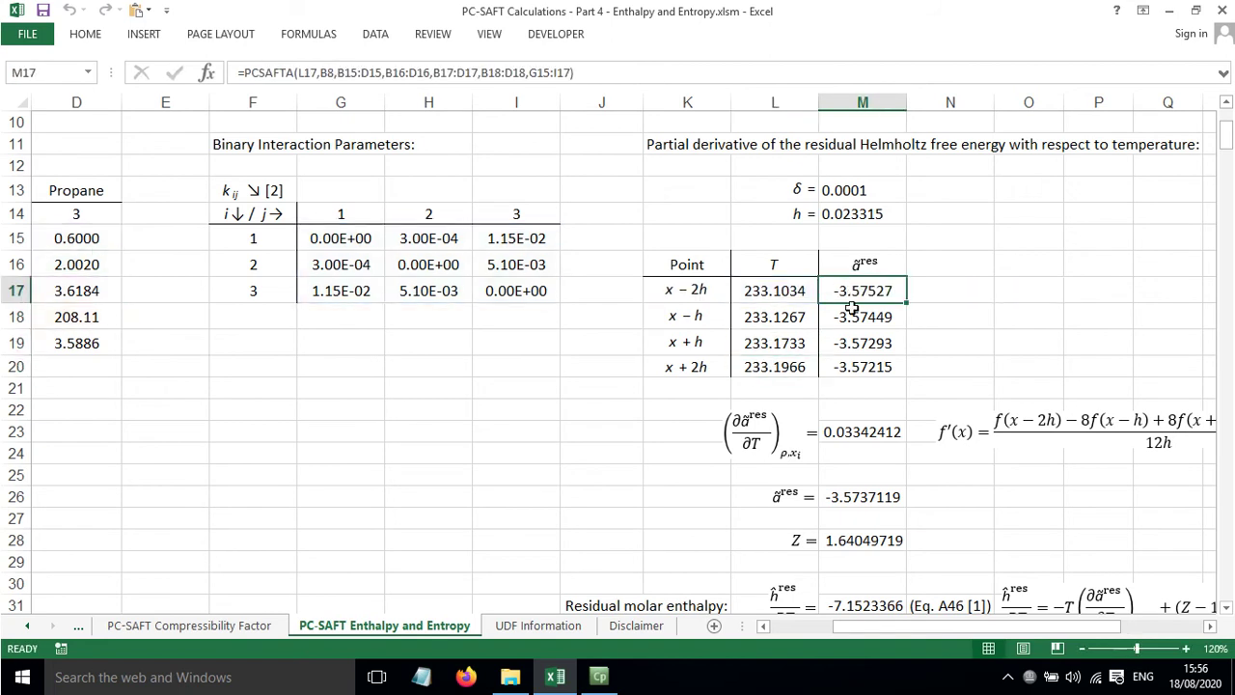
double_click(852, 308)
key(Escape)
double_click(845, 344)
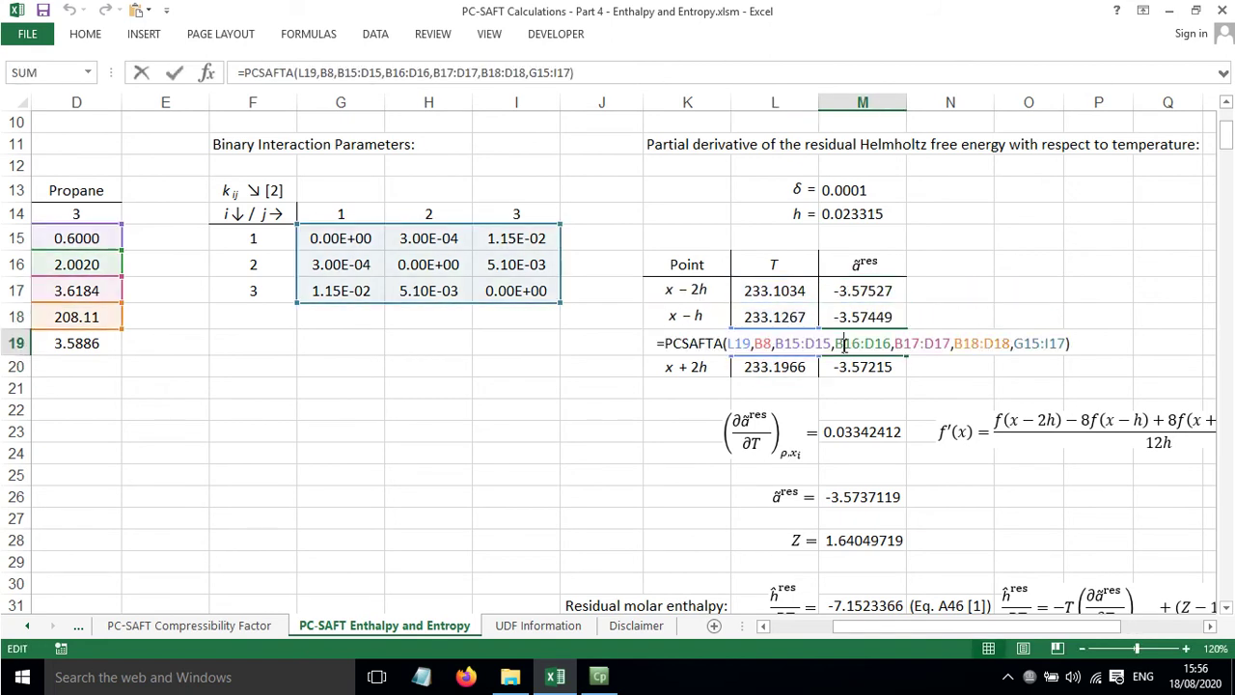
key(Escape)
double_click(861, 367)
key(Escape)
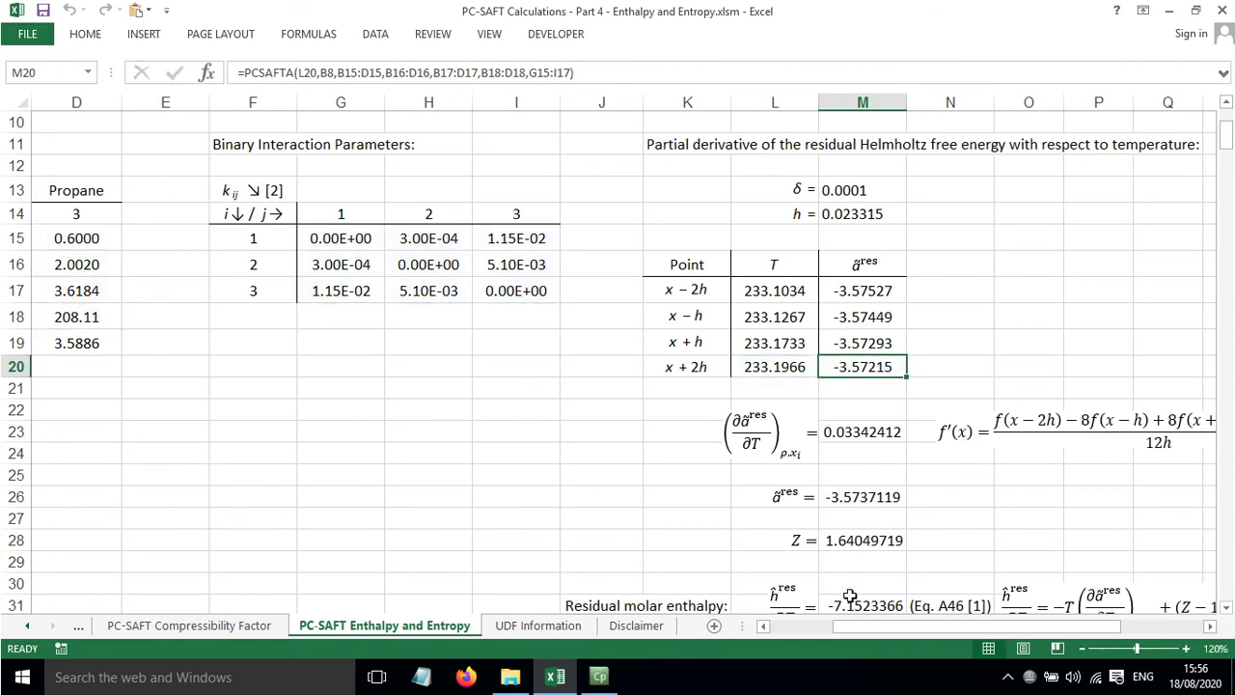
drag(849, 625, 787, 625)
scroll(473, 418, up, 3)
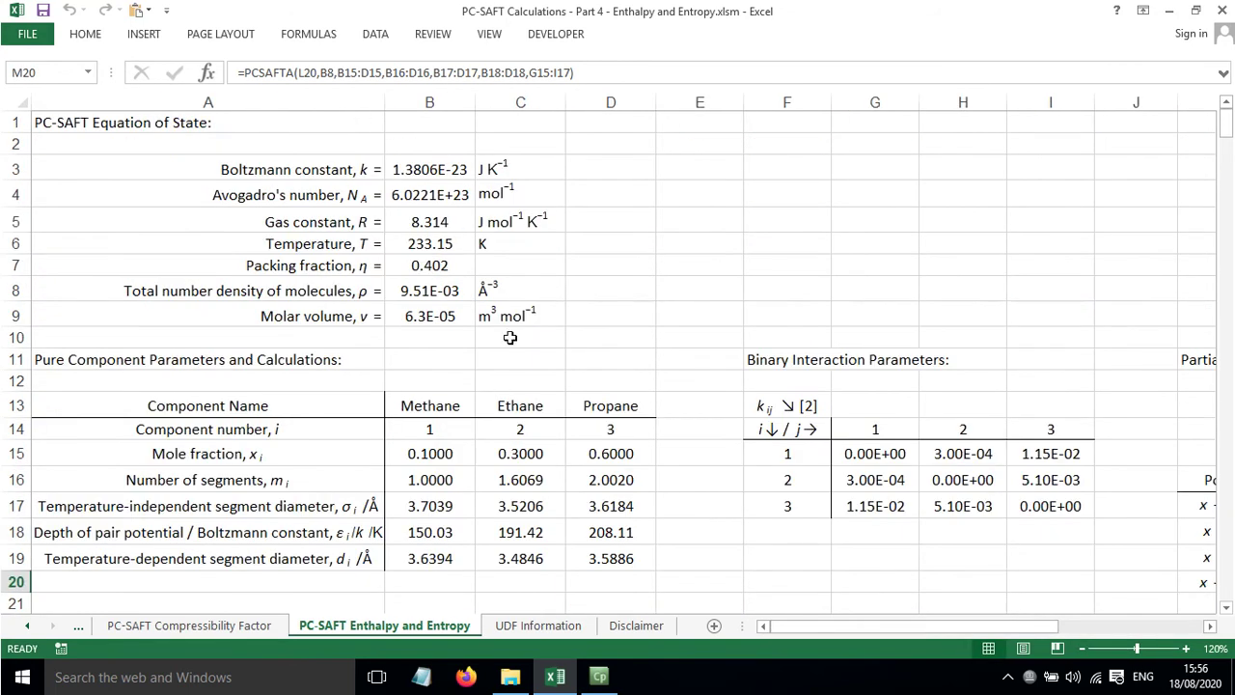
click(441, 245)
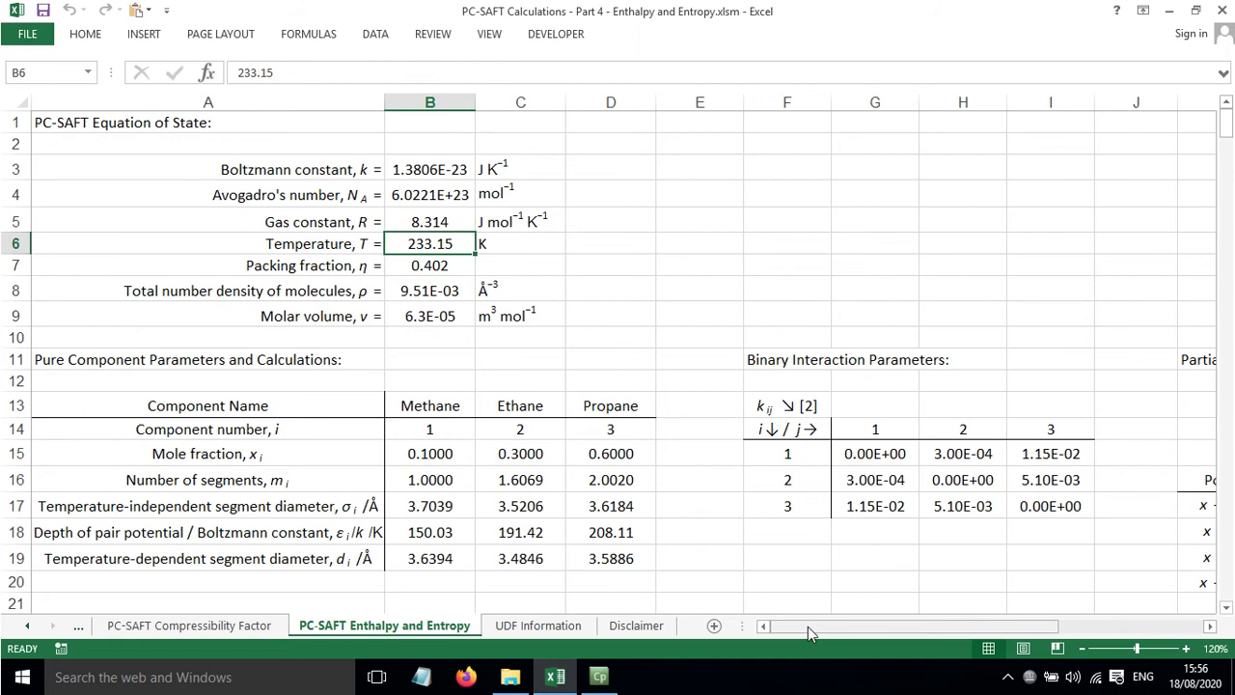
drag(807, 626, 887, 626)
scroll(830, 506, down, 1)
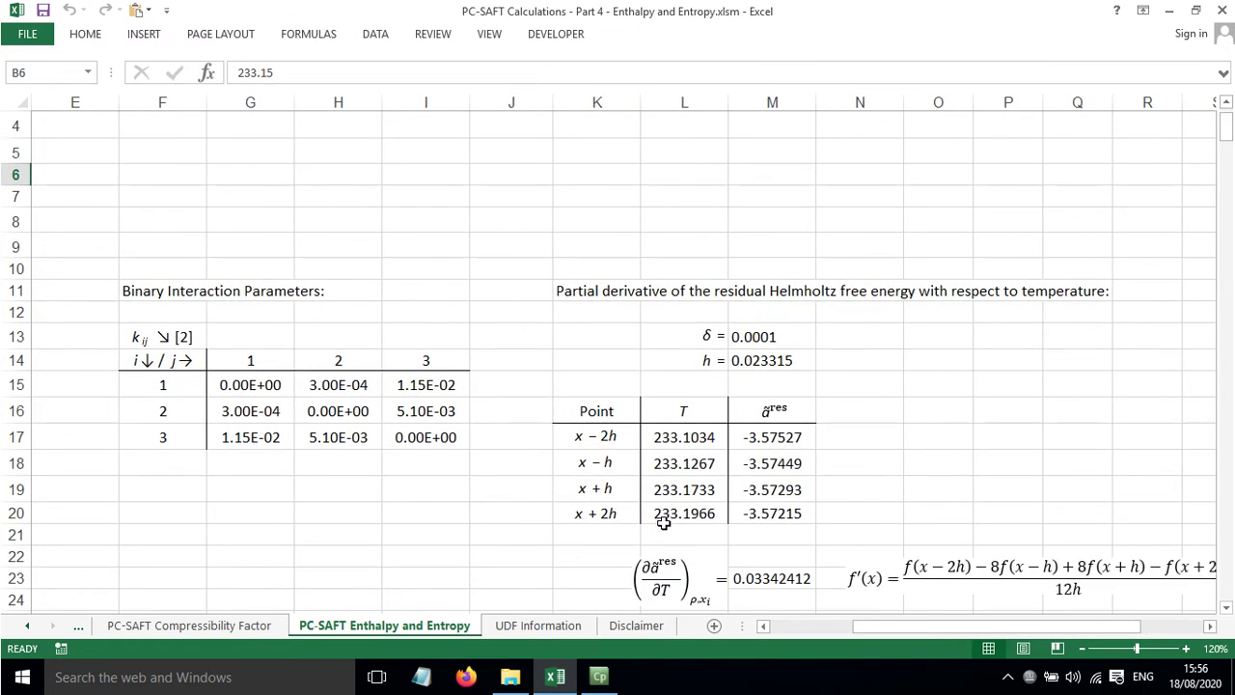
click(858, 403)
scroll(890, 395, down, 1)
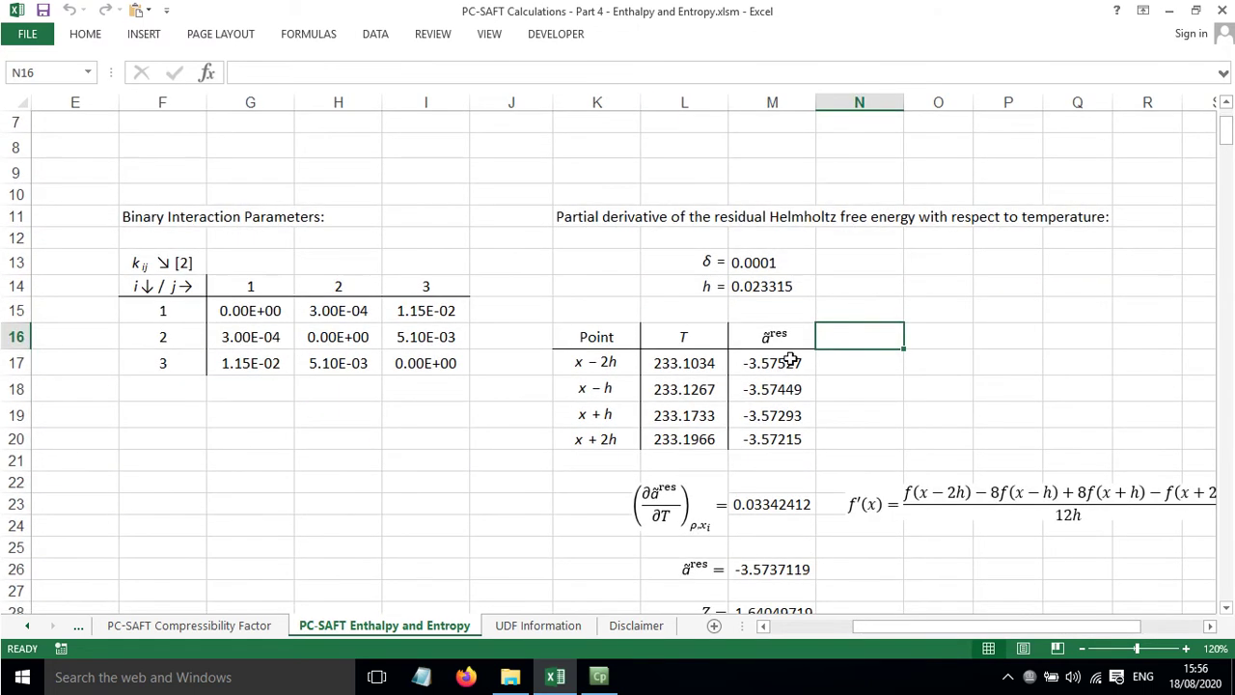
click(783, 363)
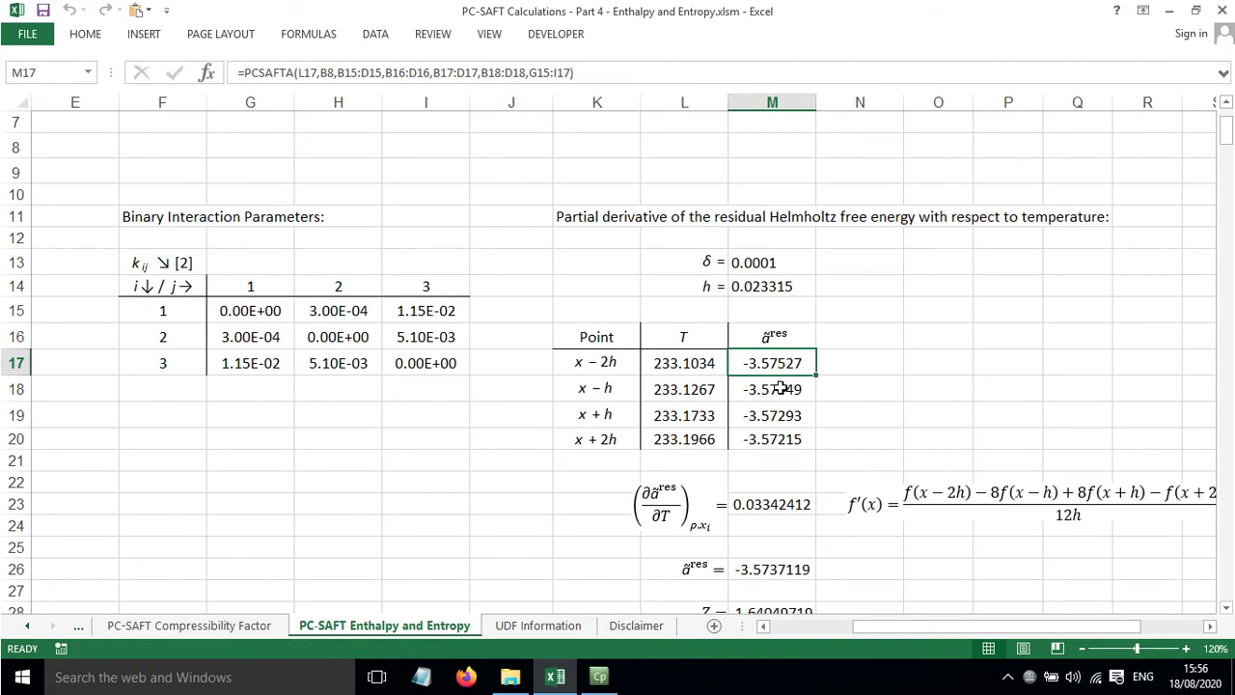
click(789, 389)
click(791, 415)
click(787, 439)
scroll(861, 443, down, 1)
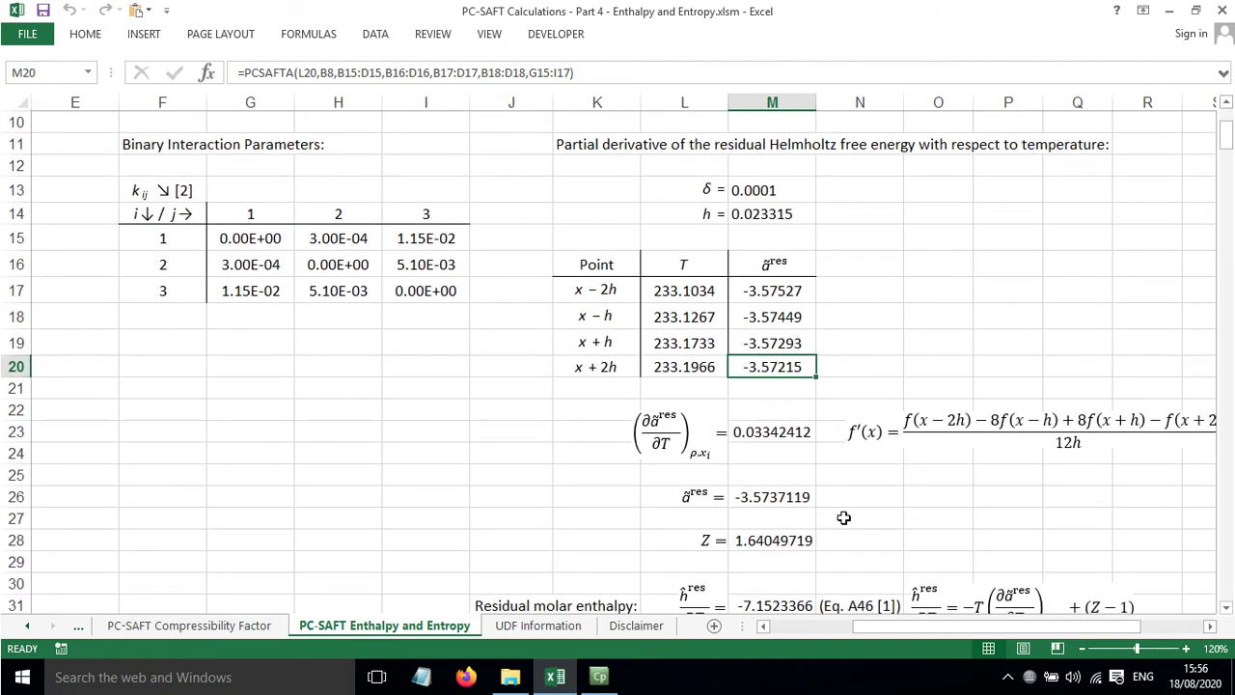
click(759, 430)
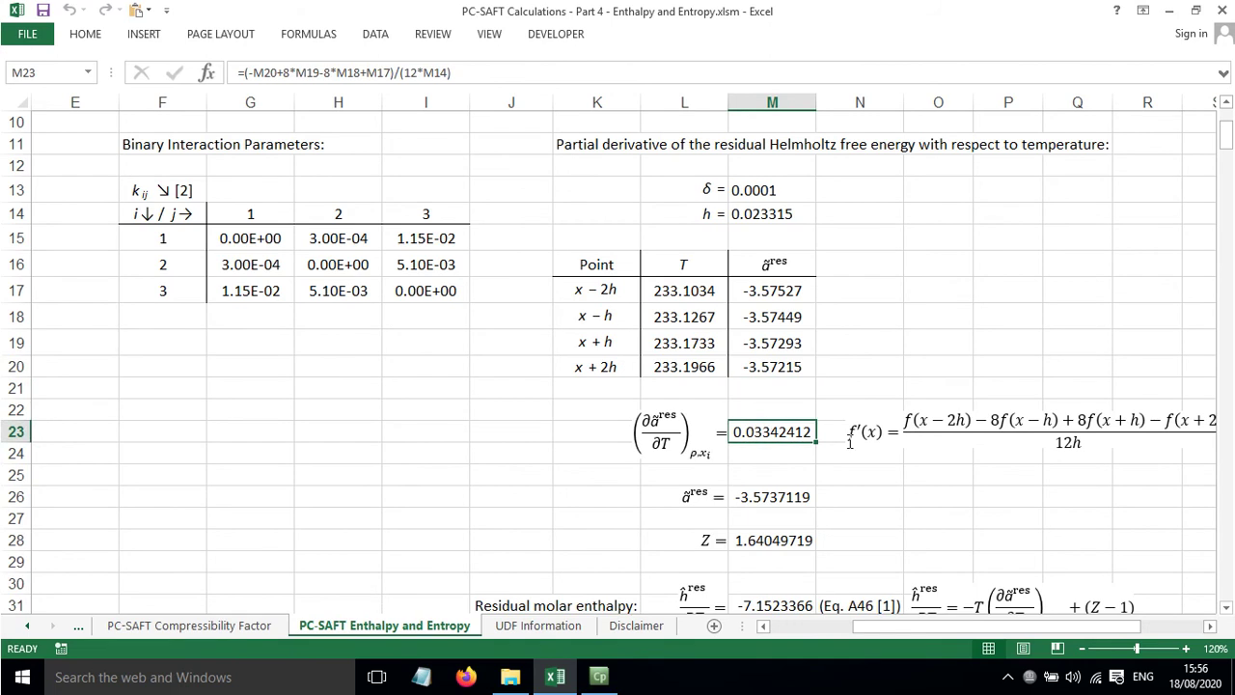
double_click(773, 430)
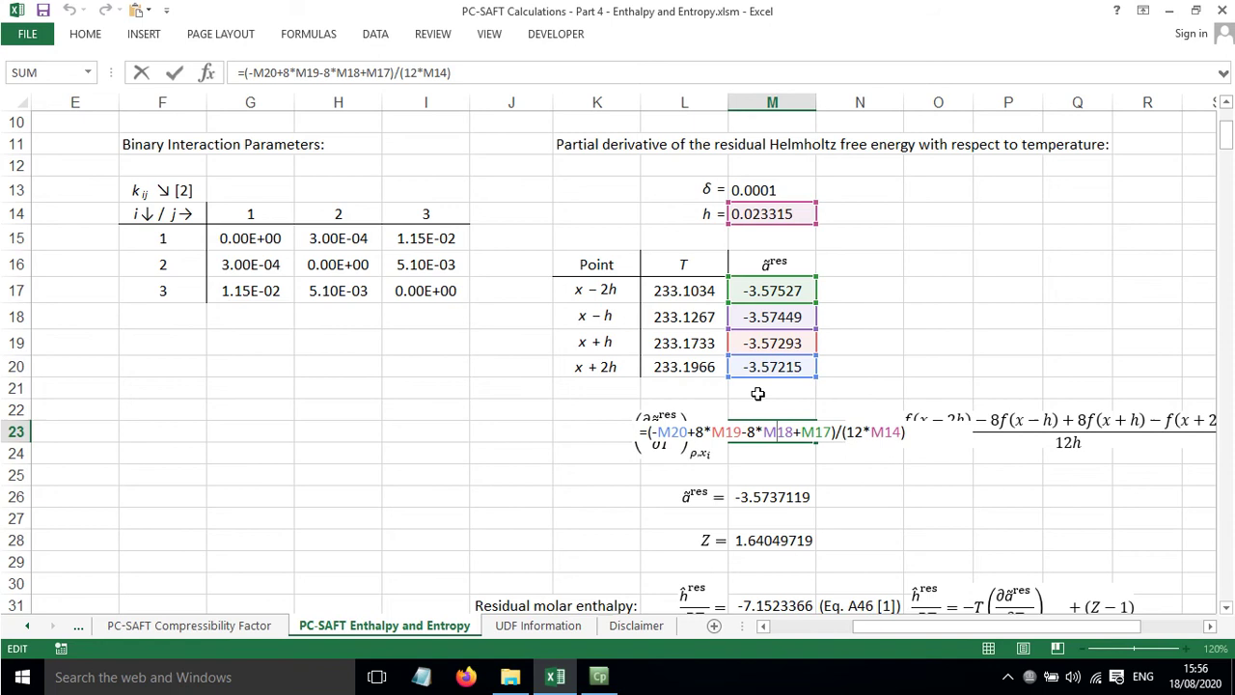
key(Escape)
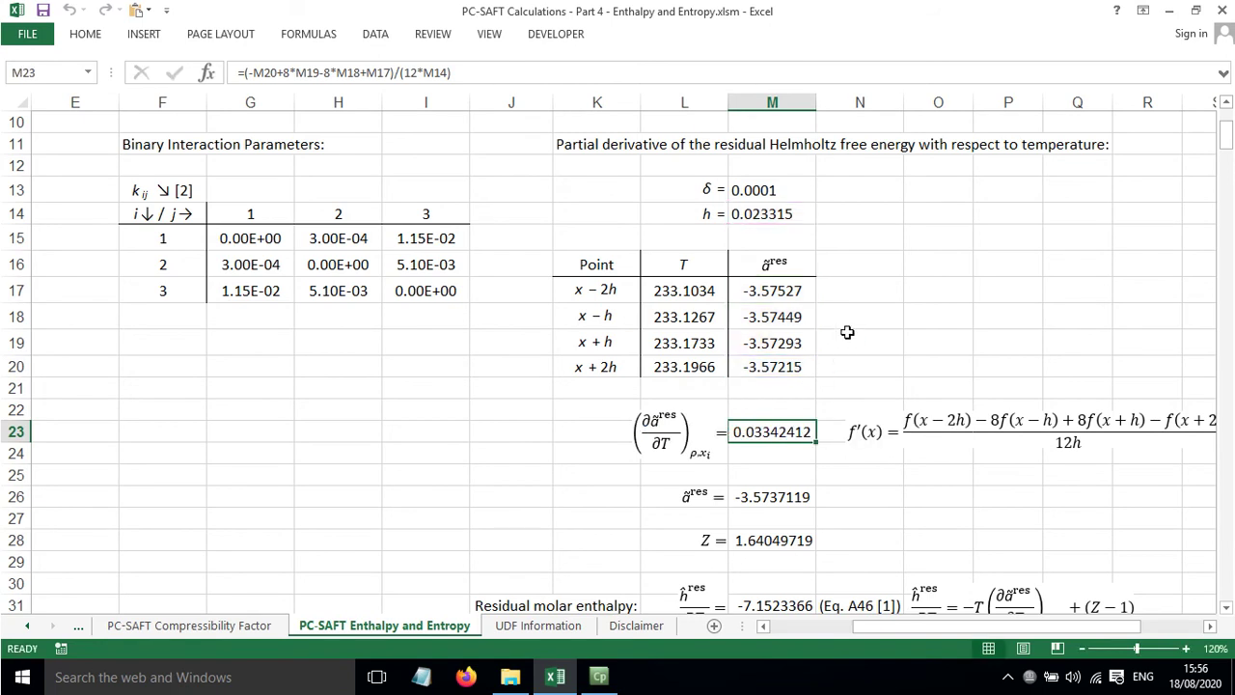
scroll(849, 335, down, 1)
scroll(800, 357, down, 1)
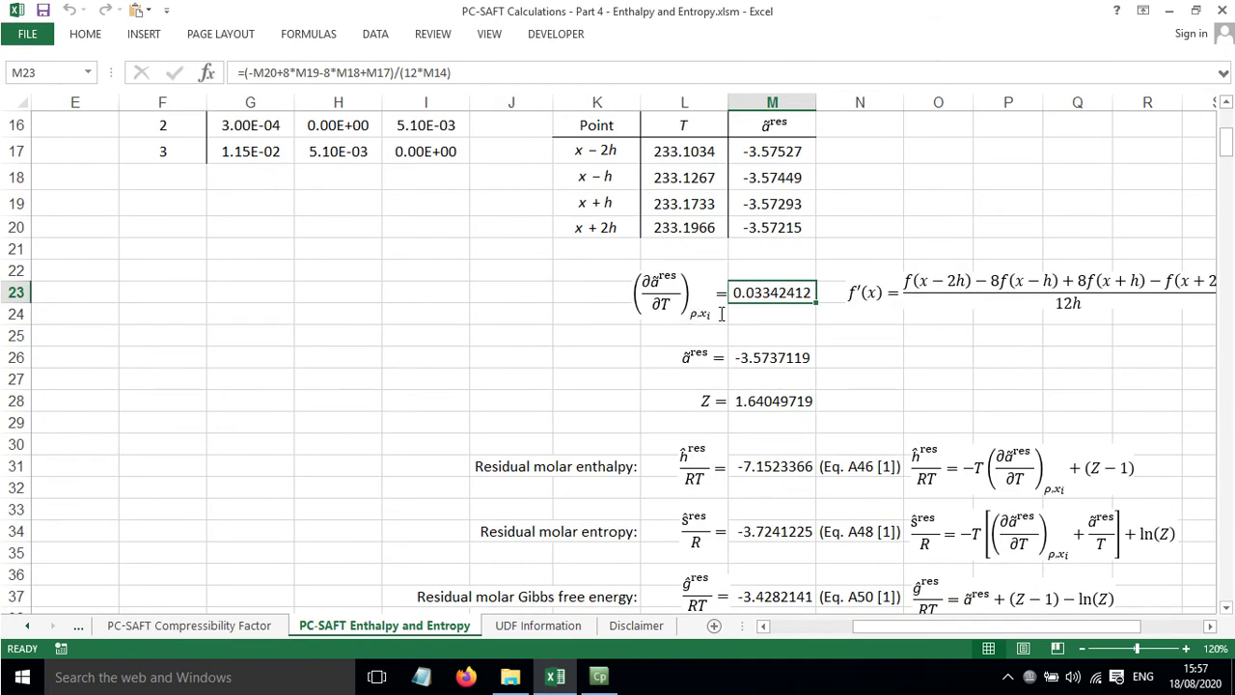
scroll(826, 263, down, 1)
click(758, 278)
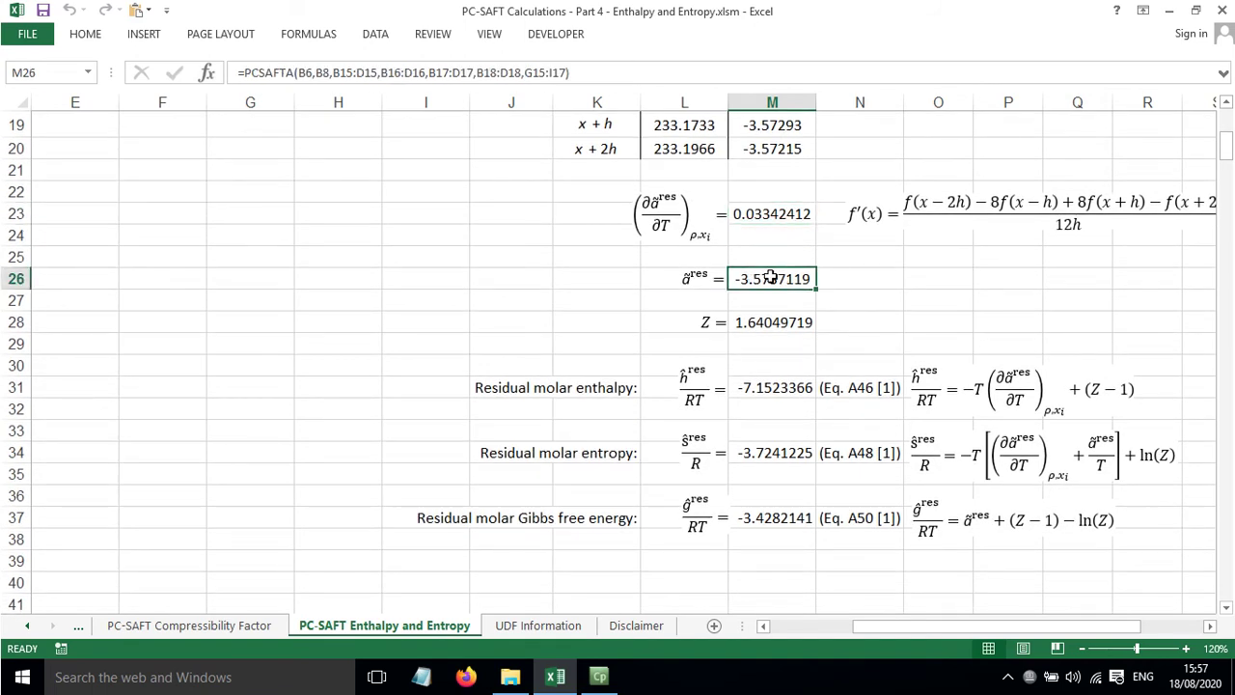
double_click(771, 277)
key(Escape)
click(772, 322)
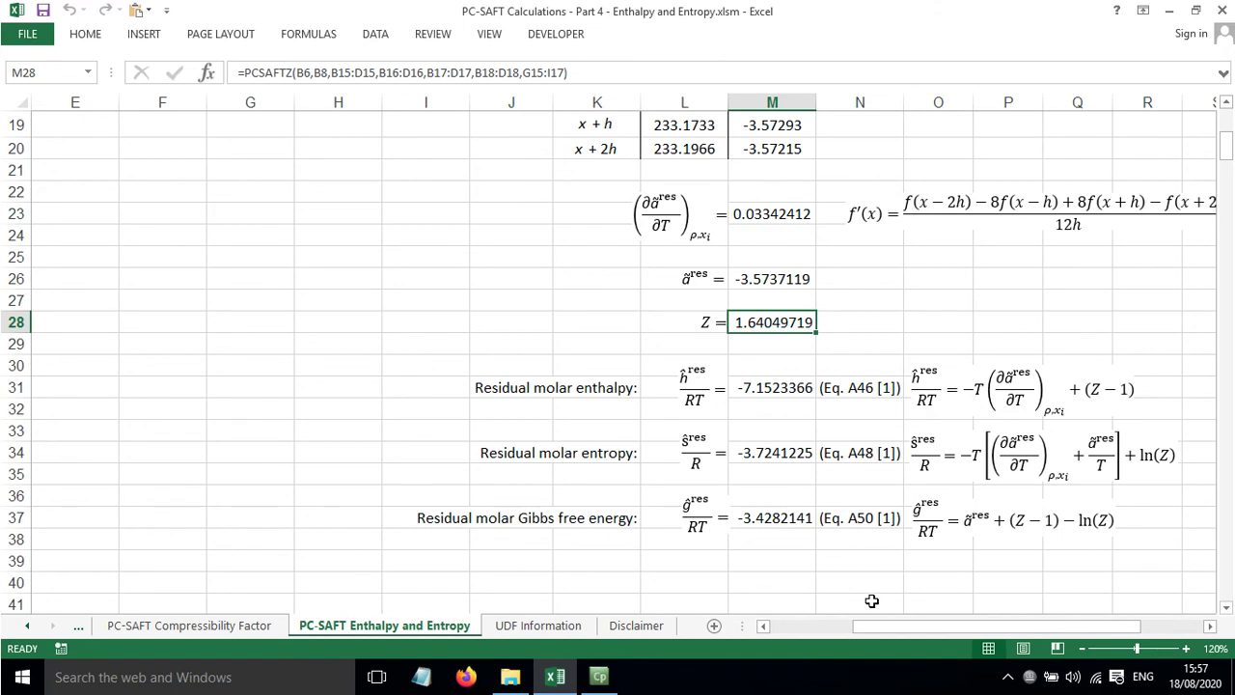
drag(881, 626, 926, 626)
scroll(717, 309, down, 1)
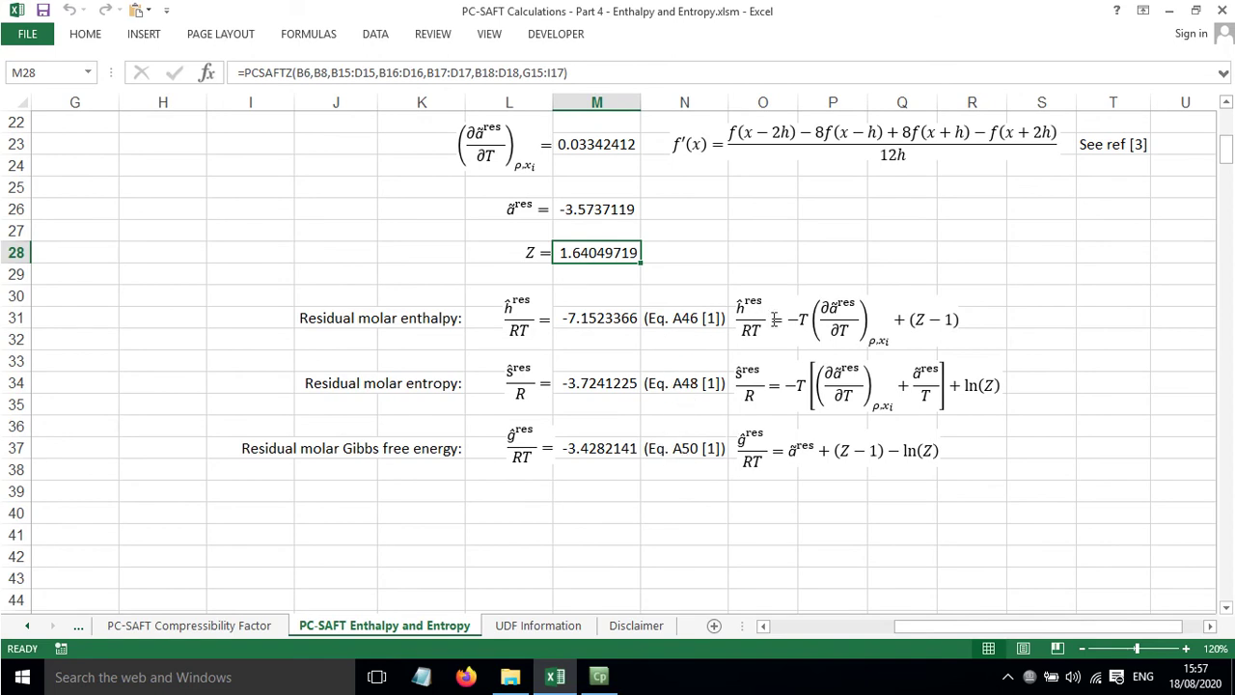
click(1019, 318)
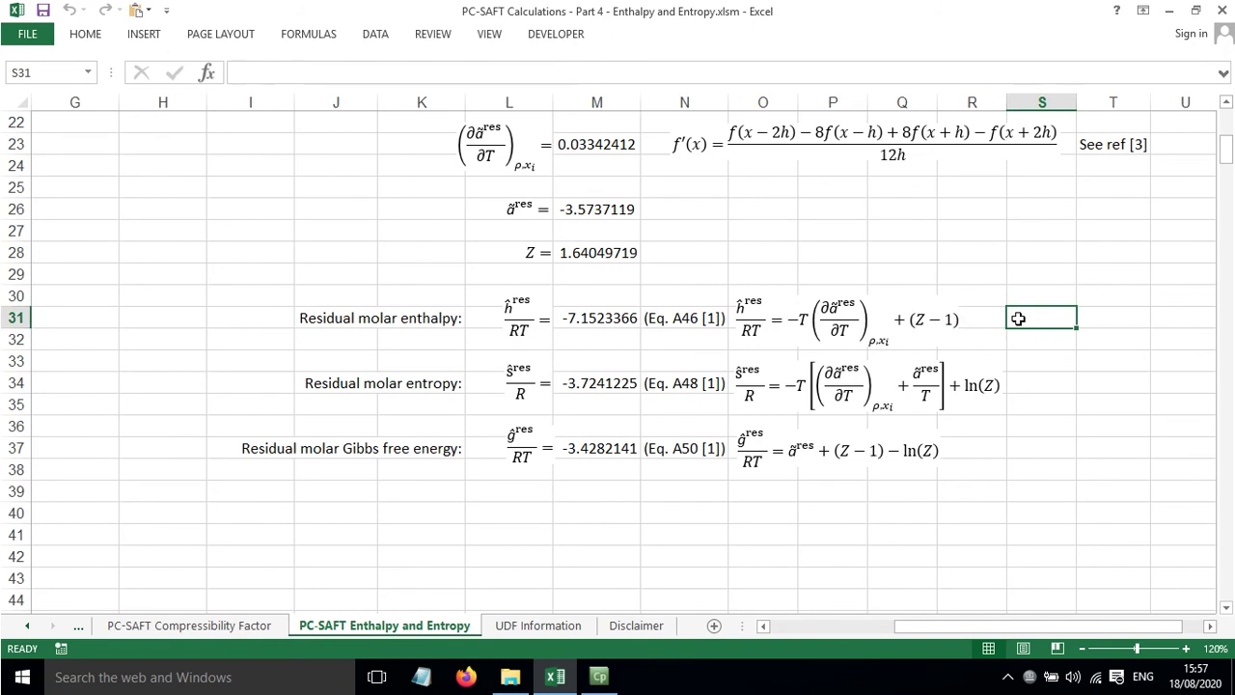
double_click(577, 319)
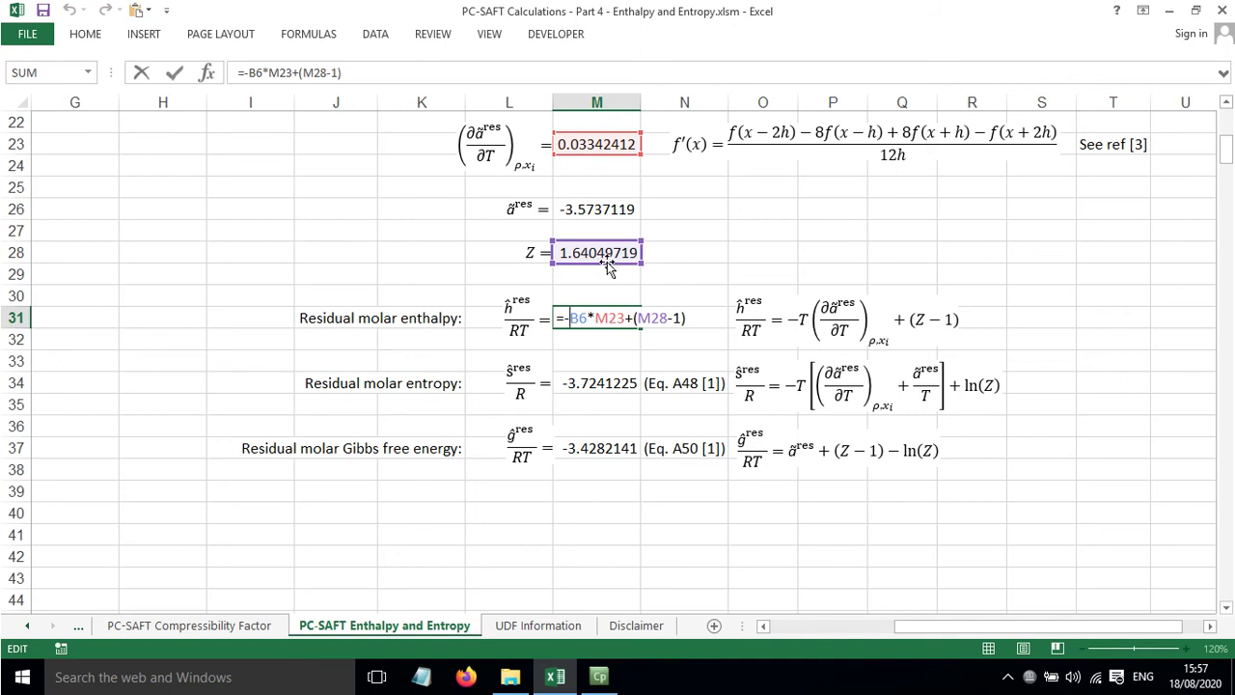
key(Escape)
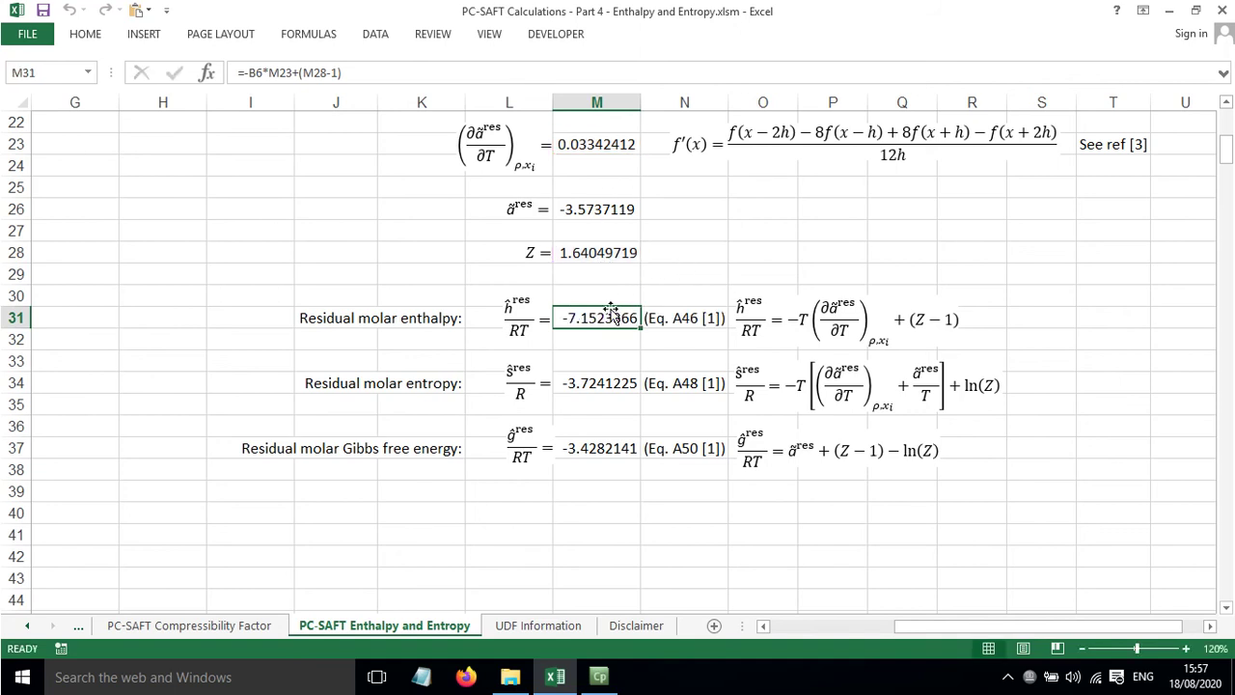
double_click(607, 318)
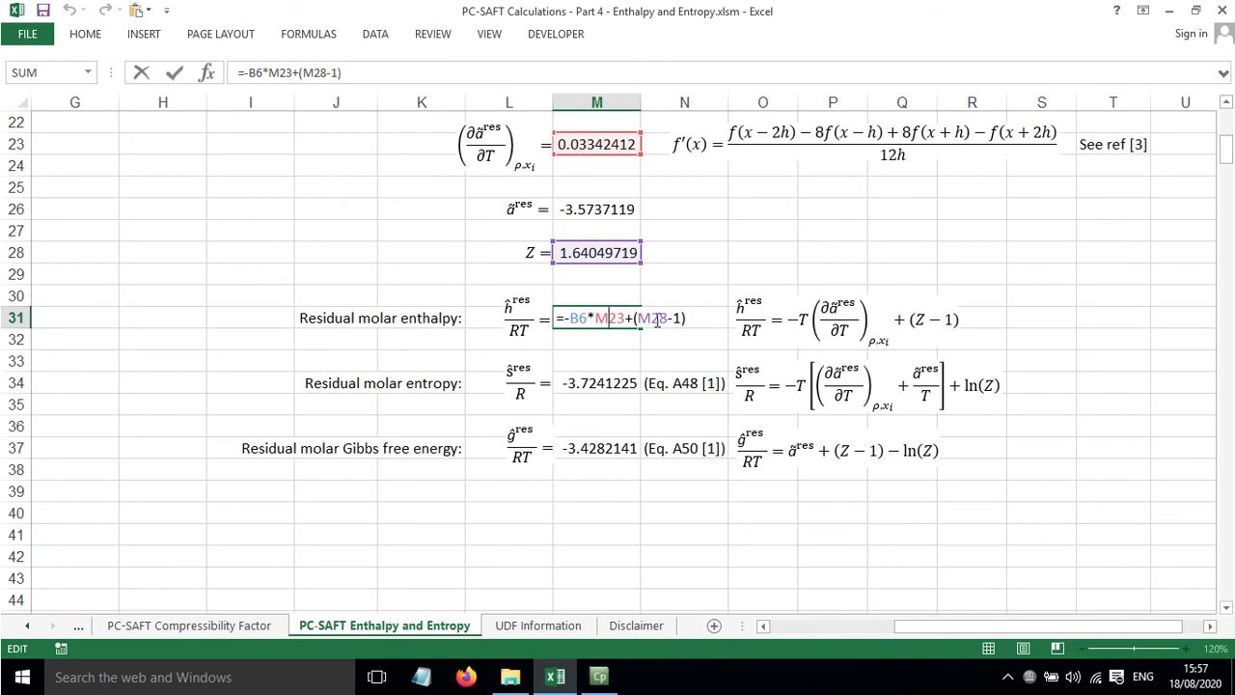
key(ctrl+Return)
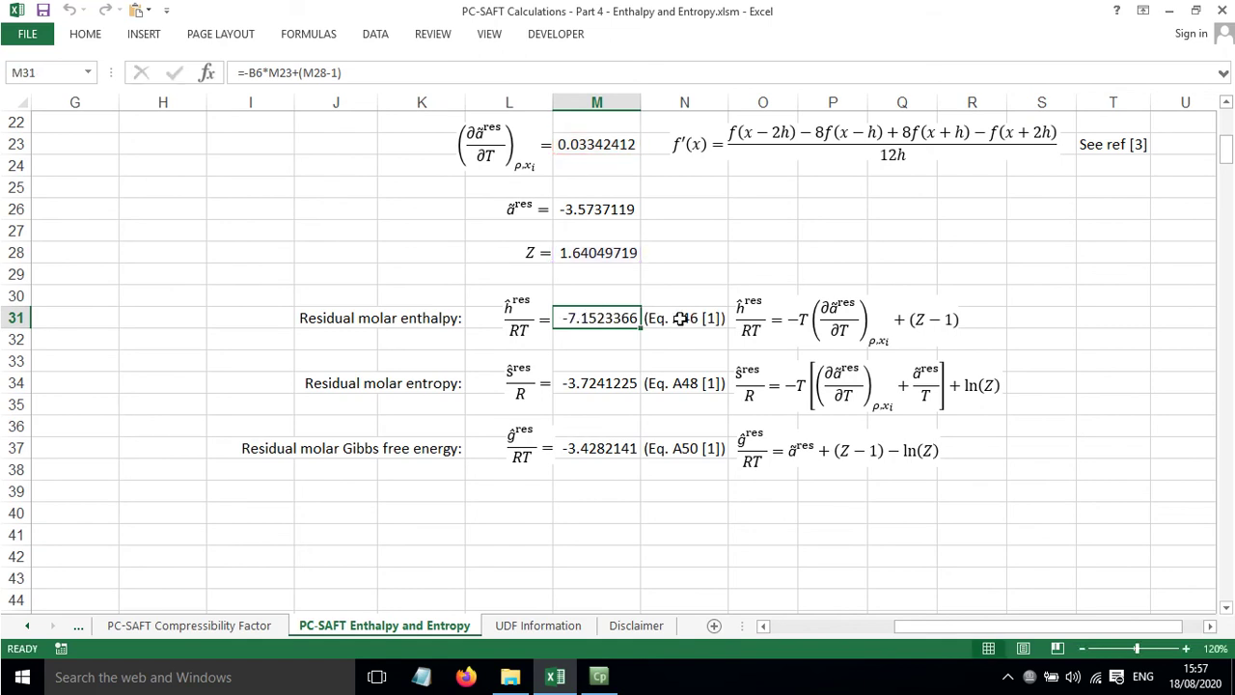
click(587, 383)
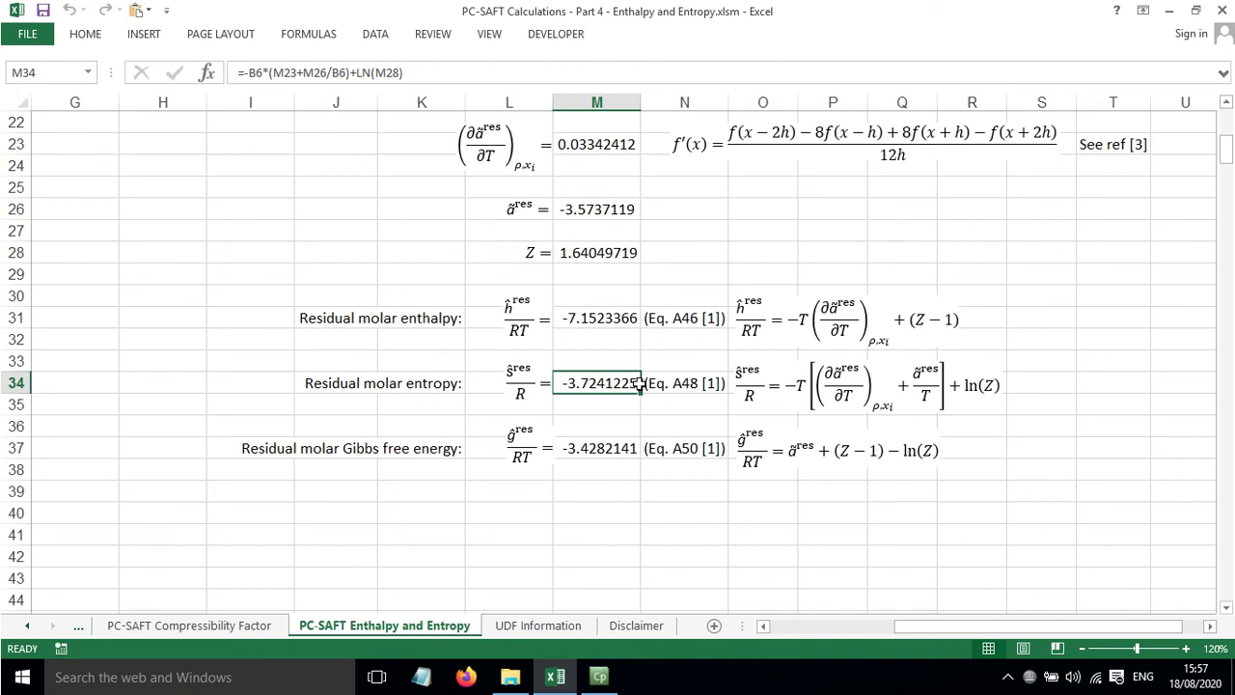
double_click(587, 382)
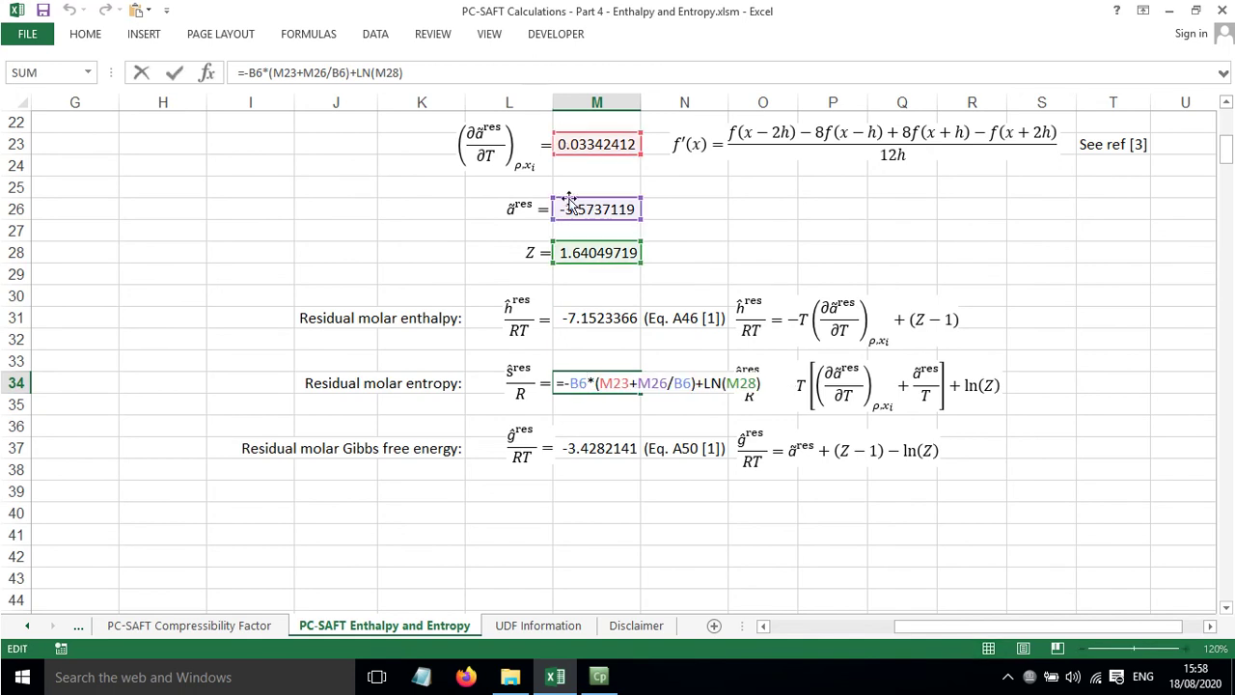
key(Escape)
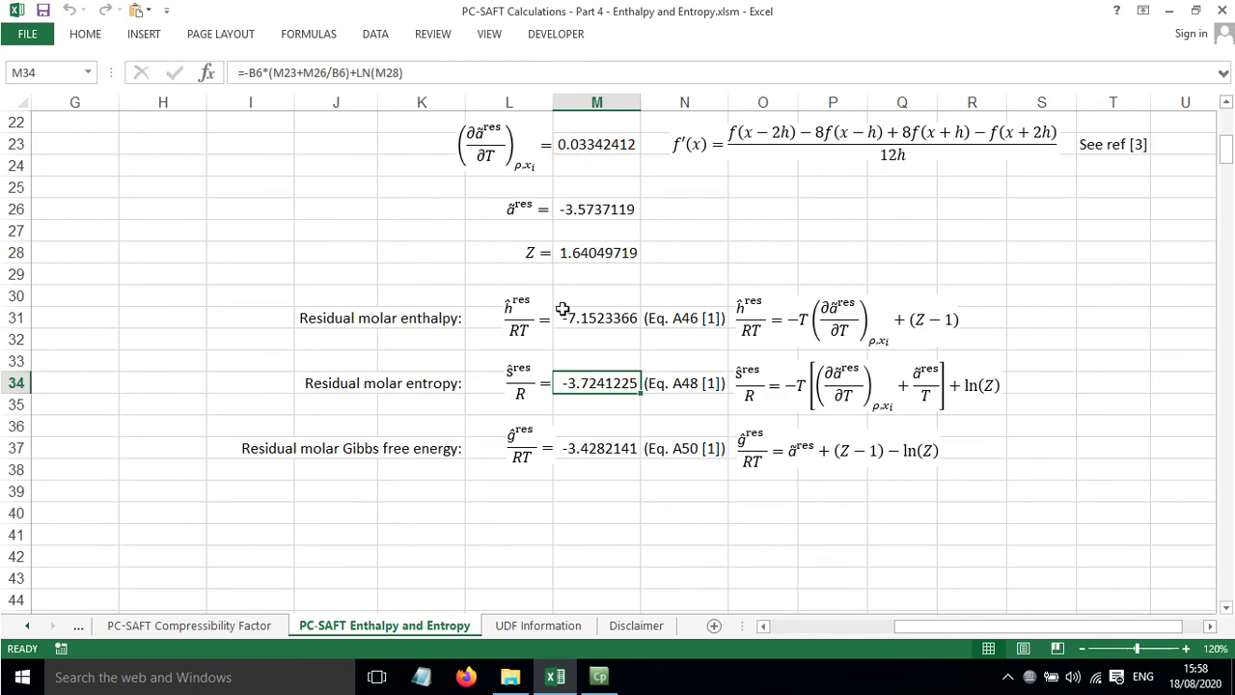
click(587, 446)
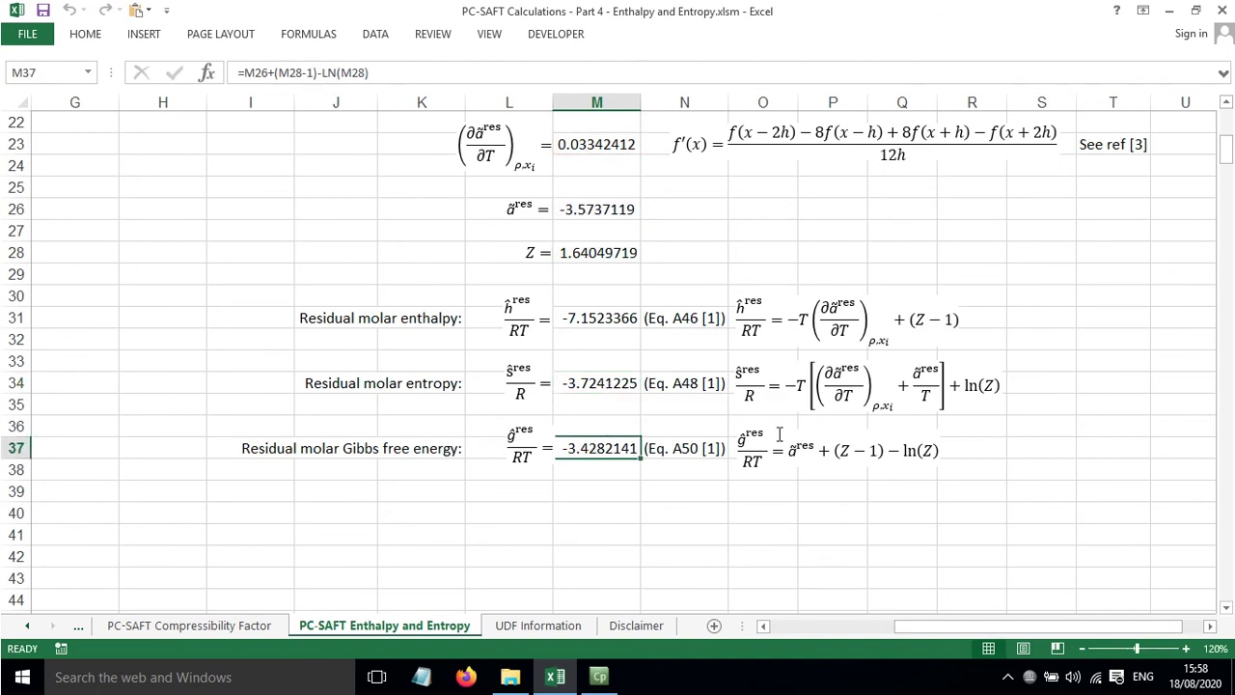
double_click(615, 443)
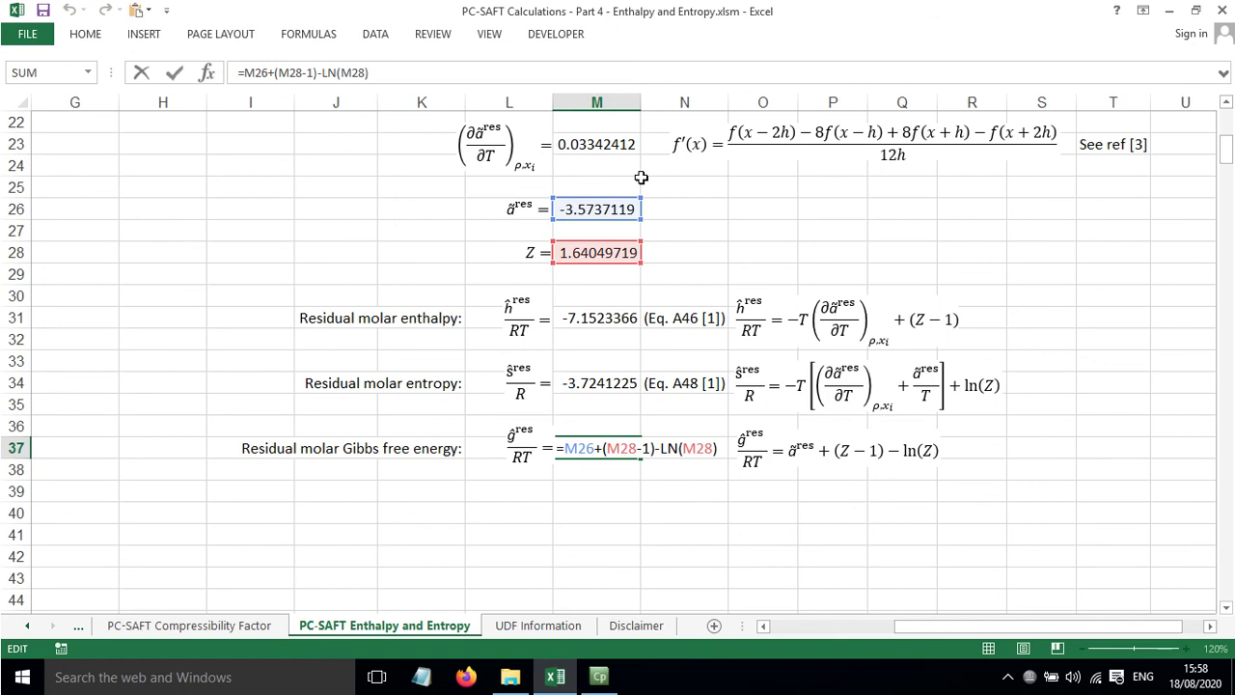
key(Escape)
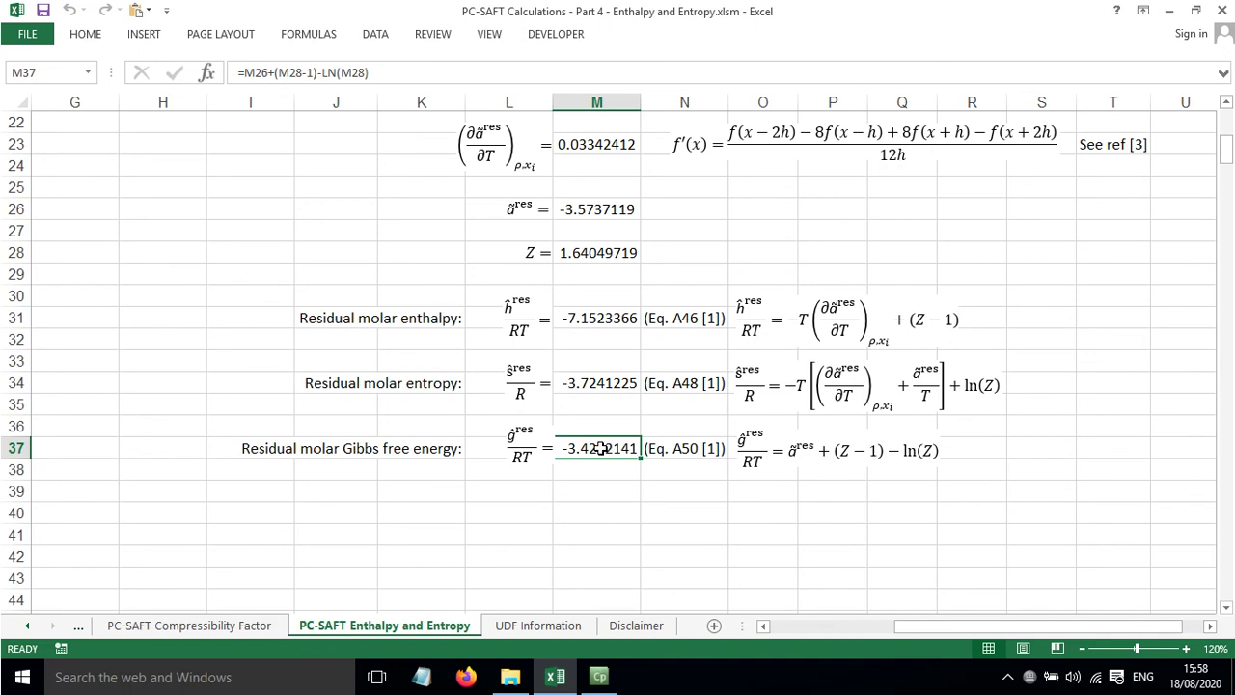
click(582, 491)
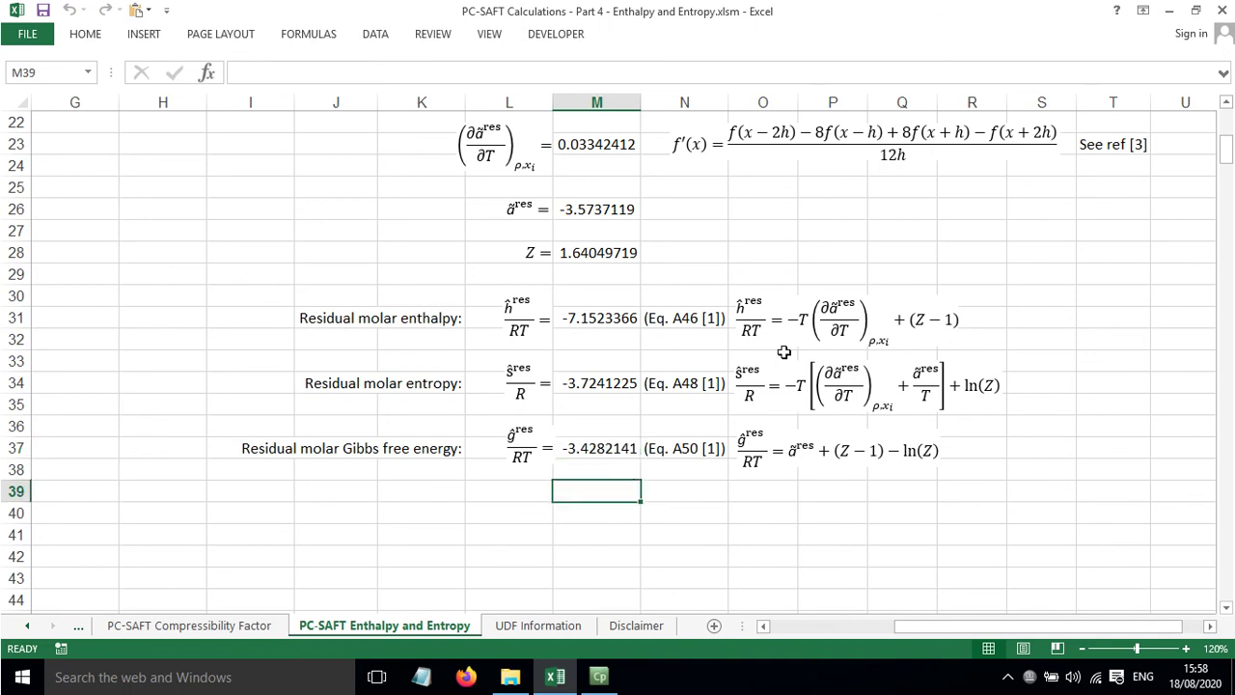